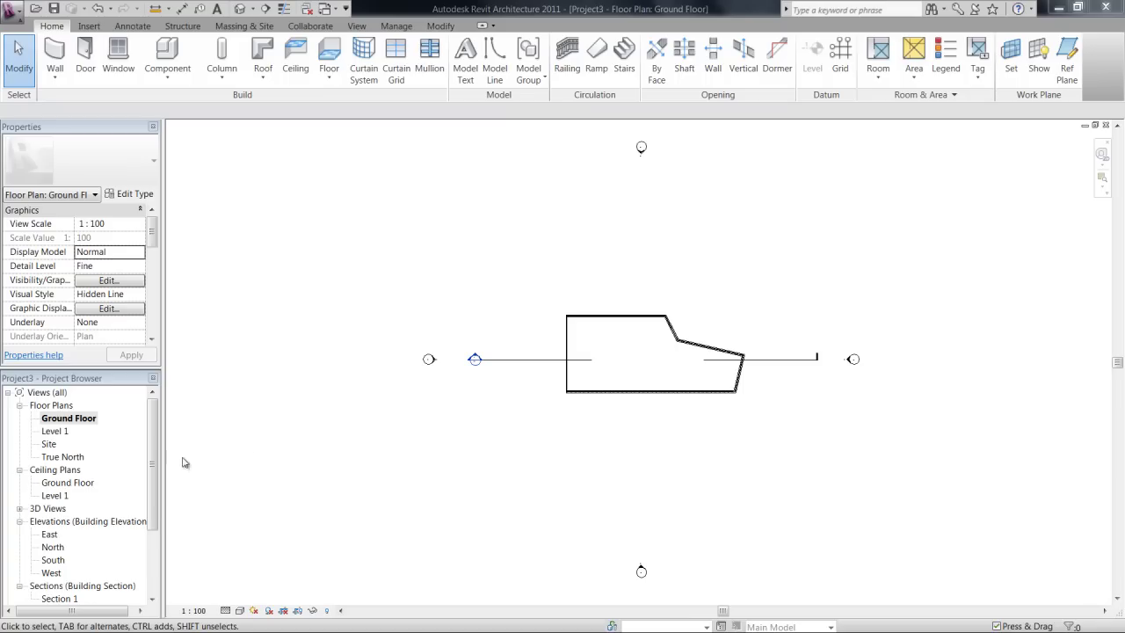
- Start a floor on the Ground Floor plan and create its boundary from the whole chain of connected walls with Pick Walls
{"action": "left_click", "coordinate": [92, 421]}
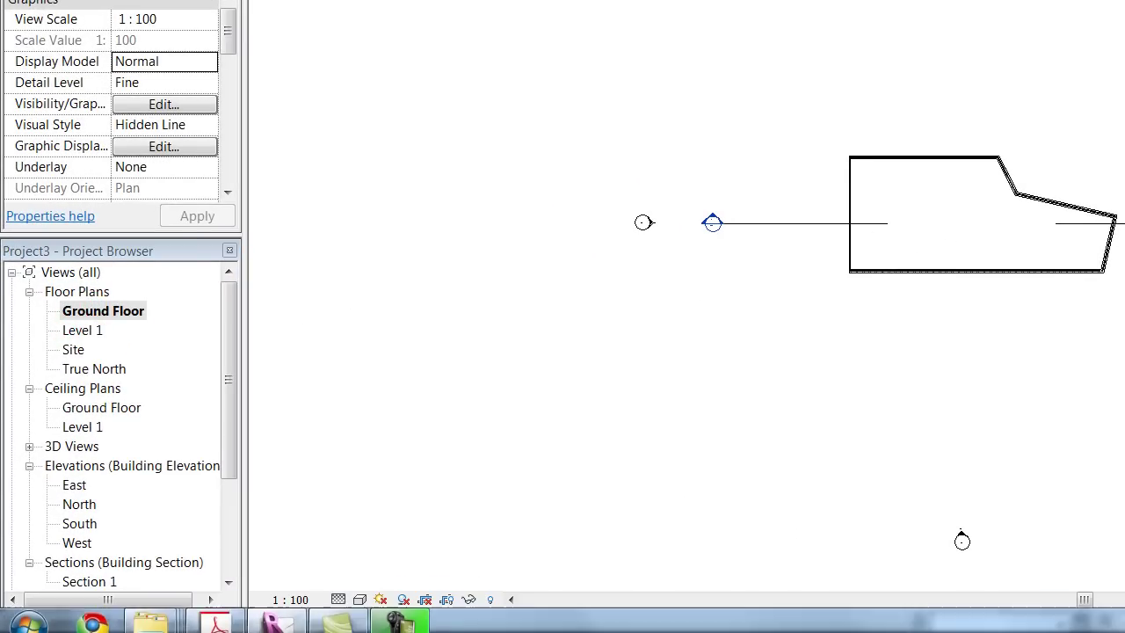
{"action": "left_click", "coordinate": [331, 49]}
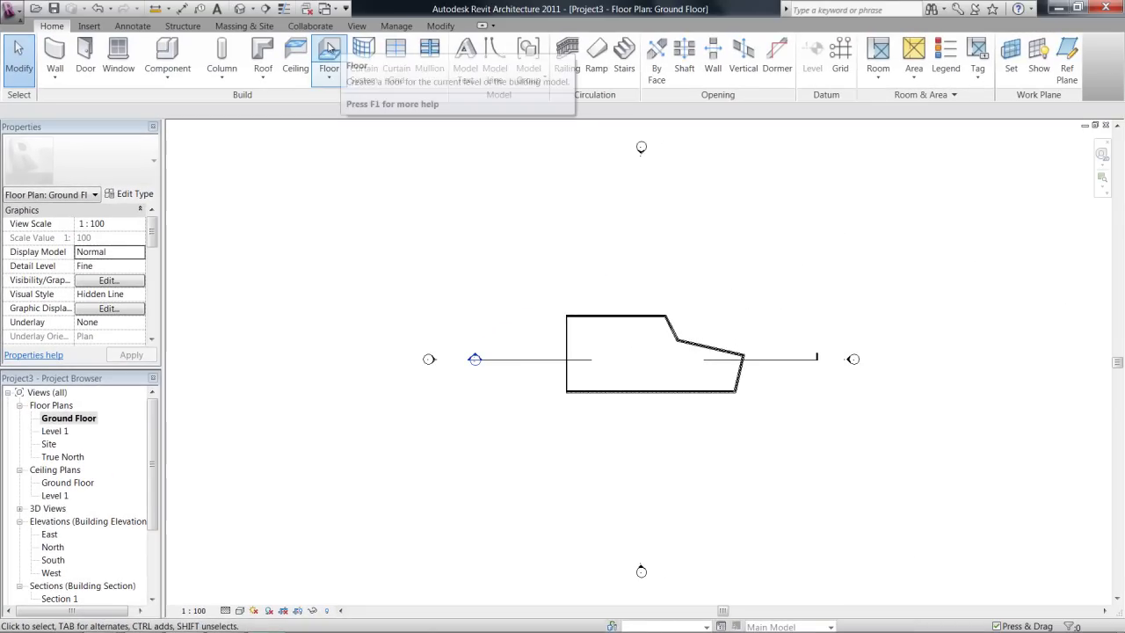
{"action": "left_click", "coordinate": [337, 55]}
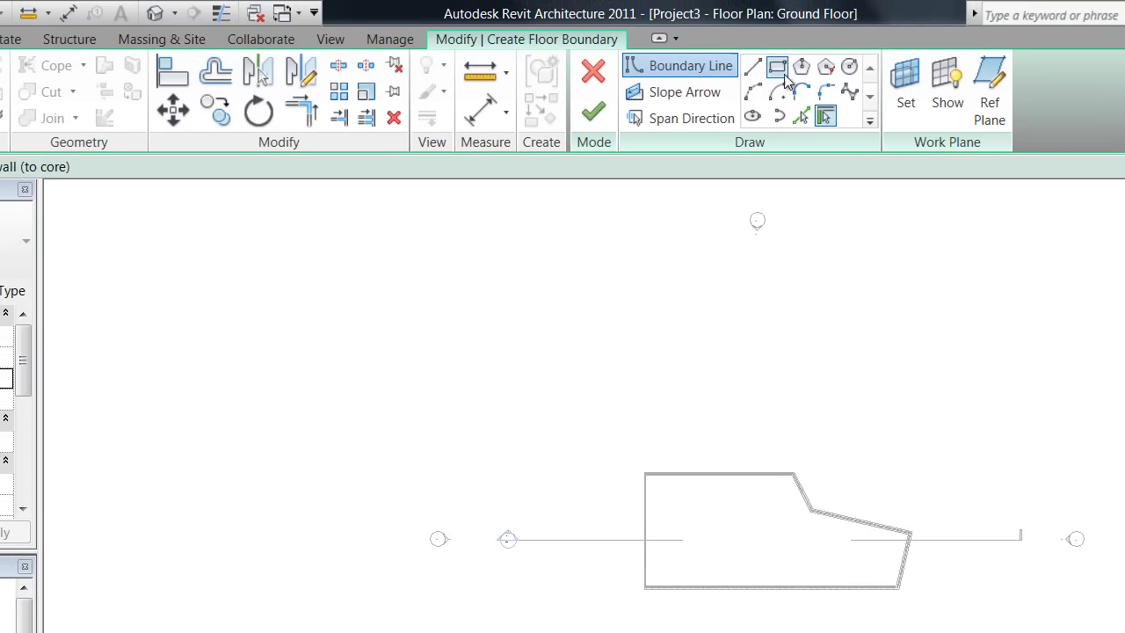
{"action": "middle_click_drag", "start_coordinate": [928, 476], "coordinate": [875, 465]}
{"action": "scroll", "coordinate": [839, 428], "scroll_direction": "up", "scroll_amount": 1}
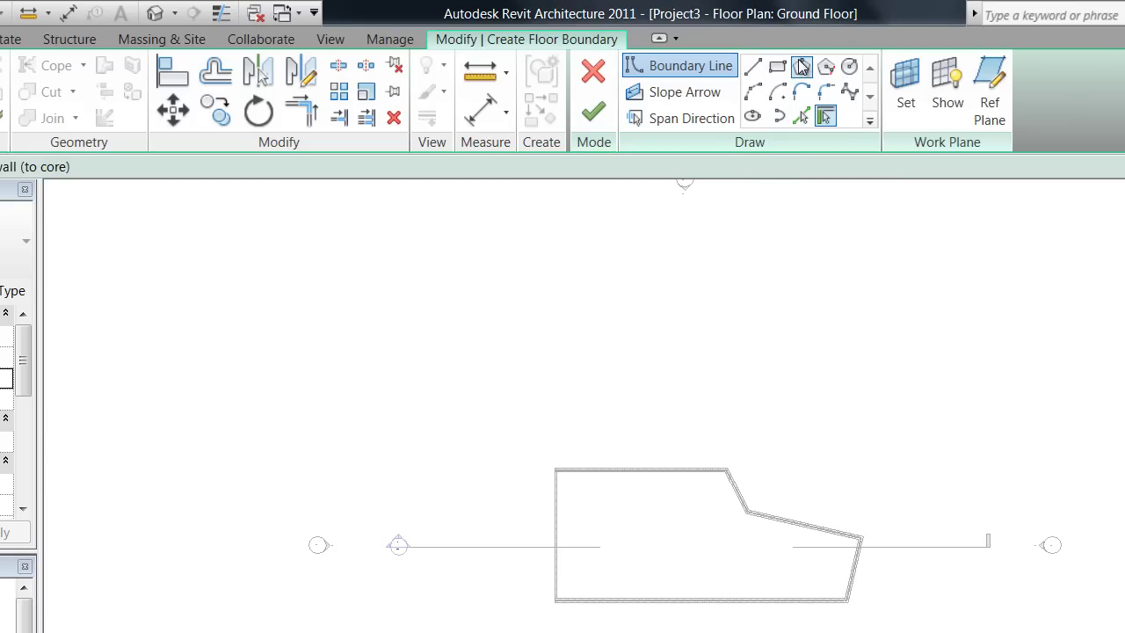
{"action": "left_click", "coordinate": [779, 115]}
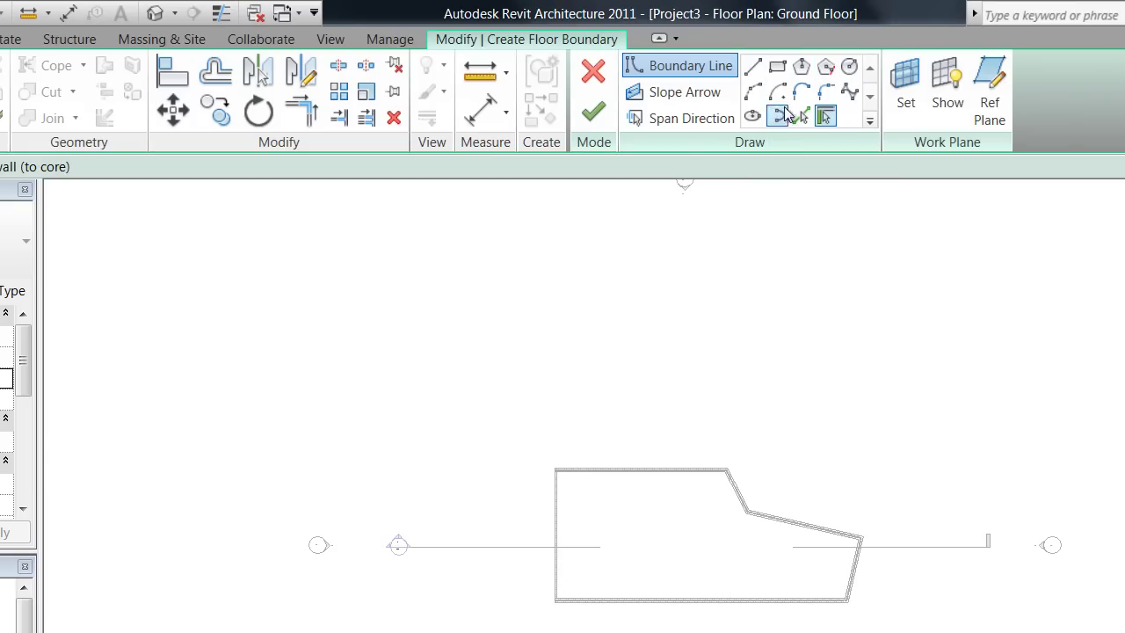
{"action": "scroll", "coordinate": [691, 381], "scroll_direction": "up", "scroll_amount": 6}
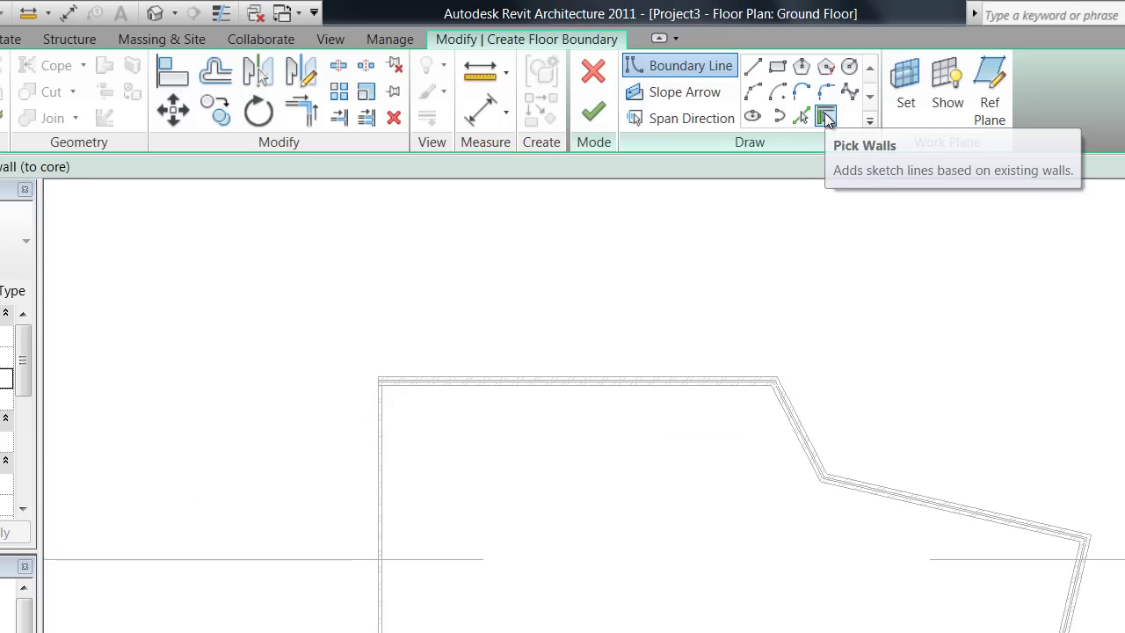
{"action": "left_click", "coordinate": [826, 117]}
{"action": "scroll", "coordinate": [434, 422], "scroll_direction": "up", "scroll_amount": 2}
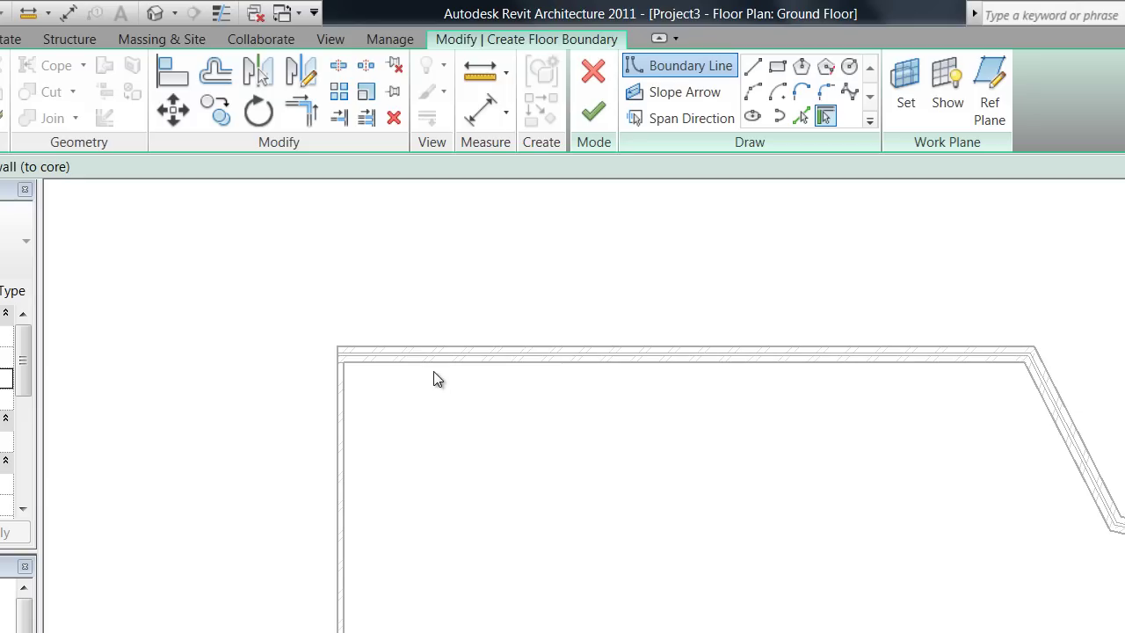
{"action": "key", "text": "Tab"}
{"action": "left_click", "coordinate": [434, 353]}
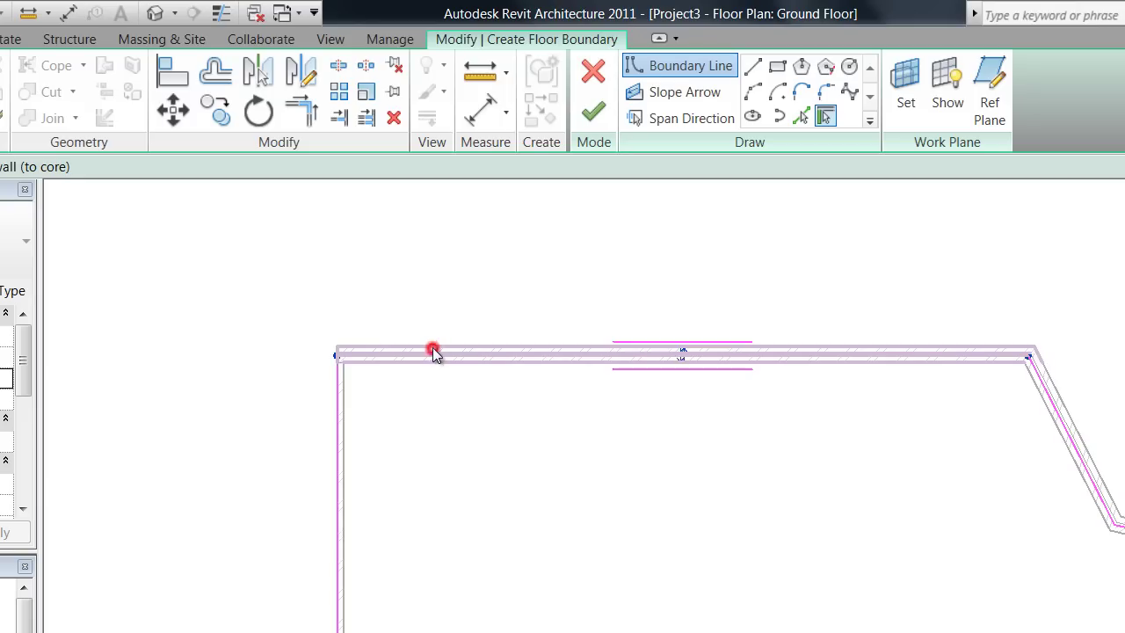
- Examine the sketched floor boundary along all the walls and at each building corner
{"action": "middle_click_drag", "start_coordinate": [1117, 606], "coordinate": [949, 473]}
{"action": "middle_click_drag", "start_coordinate": [465, 474], "coordinate": [861, 460]}
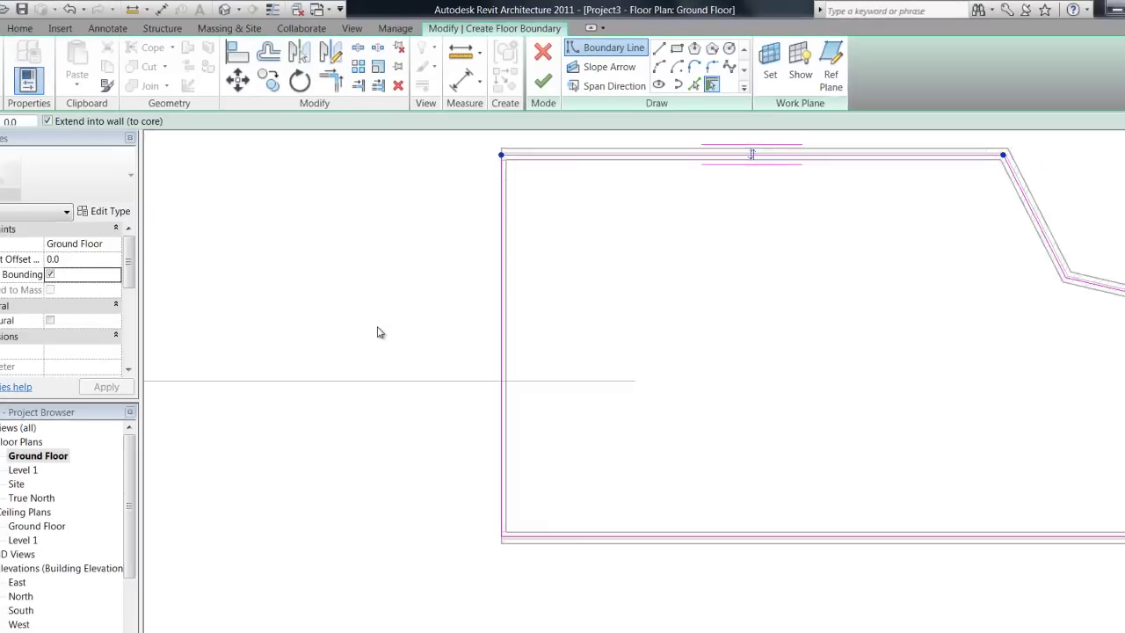
{"action": "left_click", "coordinate": [365, 448]}
{"action": "scroll", "coordinate": [548, 276], "scroll_direction": "up", "scroll_amount": 3}
{"action": "middle_click_drag", "start_coordinate": [496, 184], "coordinate": [434, 447]}
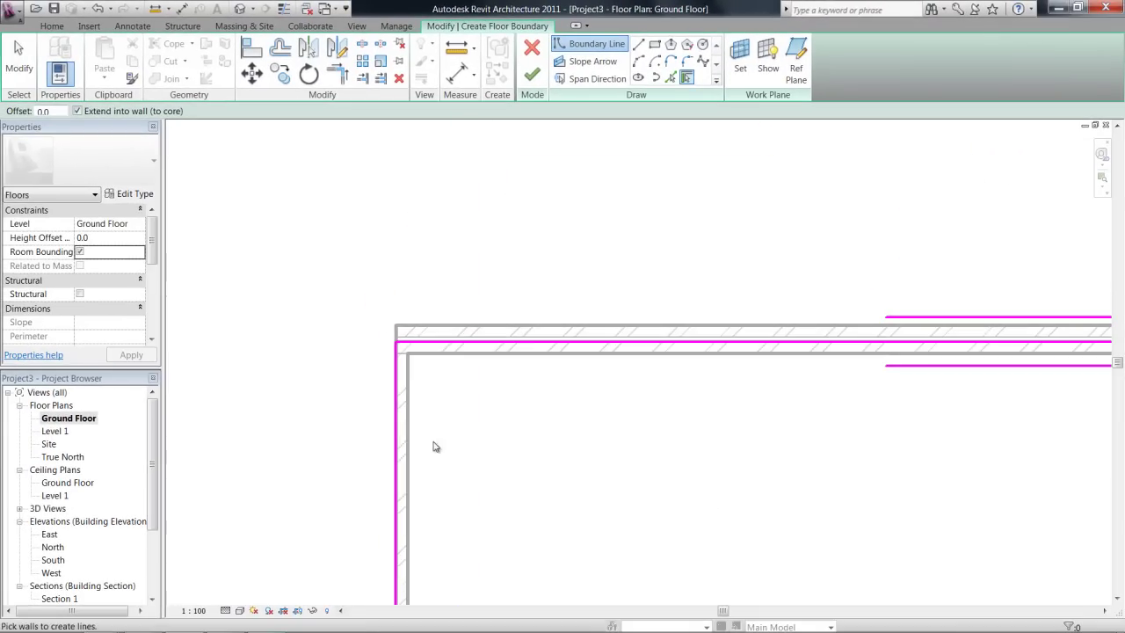
{"action": "middle_click_drag", "start_coordinate": [788, 382], "coordinate": [196, 205]}
{"action": "scroll", "coordinate": [196, 205], "scroll_direction": "down", "scroll_amount": 2}
{"action": "middle_click_drag", "start_coordinate": [769, 361], "coordinate": [603, 152]}
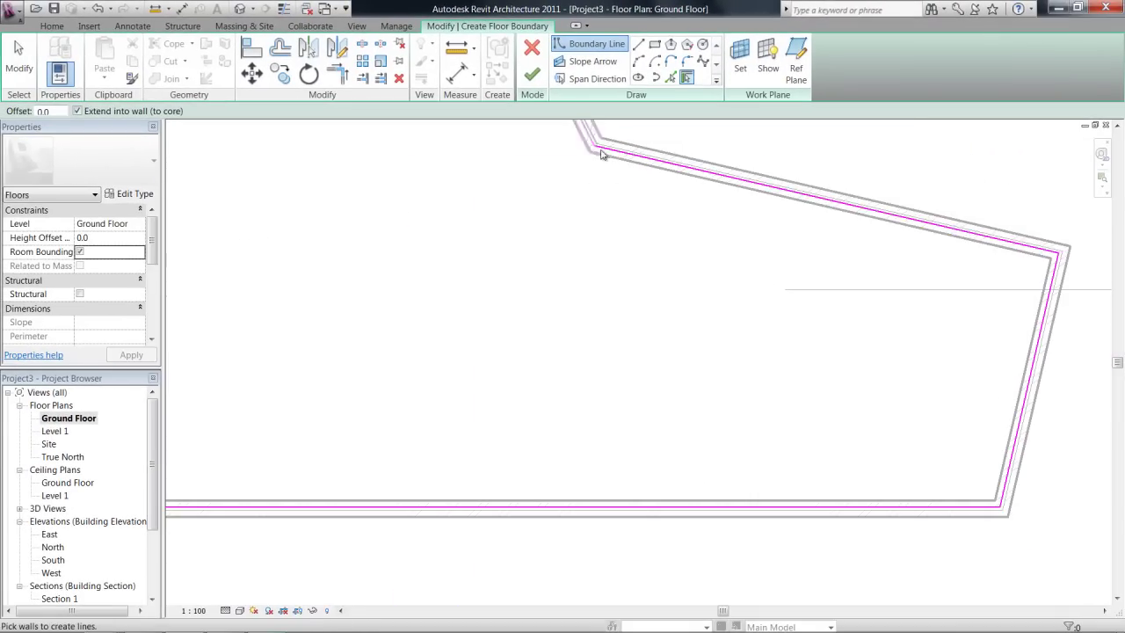
{"action": "middle_click_drag", "start_coordinate": [571, 523], "coordinate": [771, 377]}
{"action": "middle_click_drag", "start_coordinate": [286, 356], "coordinate": [746, 459]}
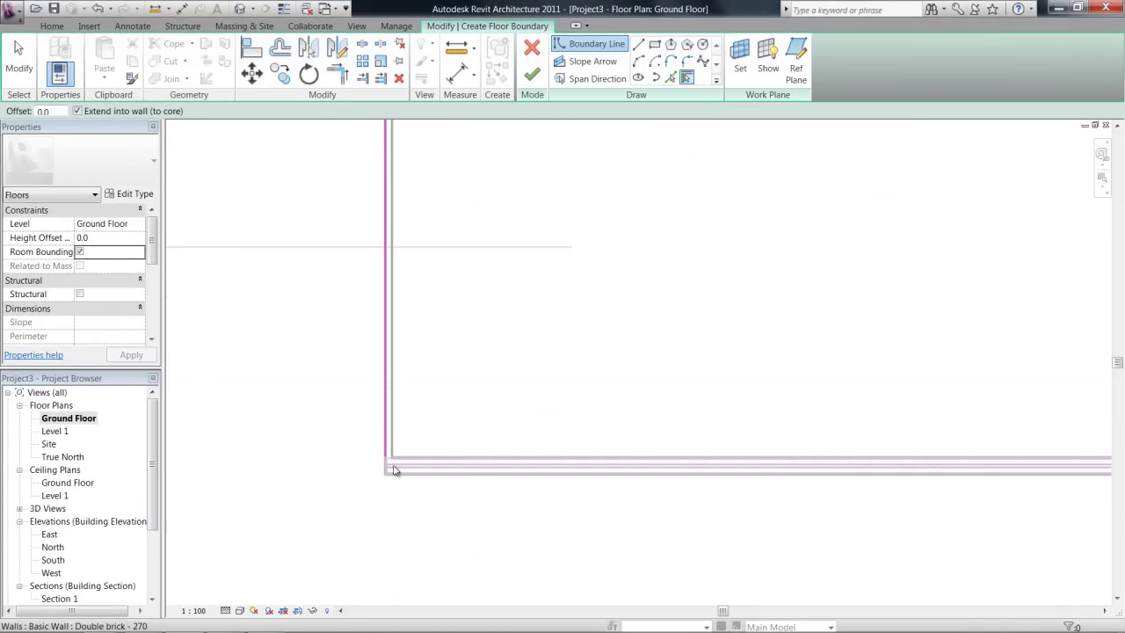
{"action": "scroll", "coordinate": [394, 465], "scroll_direction": "up", "scroll_amount": 2}
{"action": "scroll", "coordinate": [677, 309], "scroll_direction": "down", "scroll_amount": 2}
{"action": "middle_click_drag", "start_coordinate": [678, 307], "coordinate": [613, 453]}
{"action": "scroll", "coordinate": [544, 466], "scroll_direction": "down", "scroll_amount": 2}
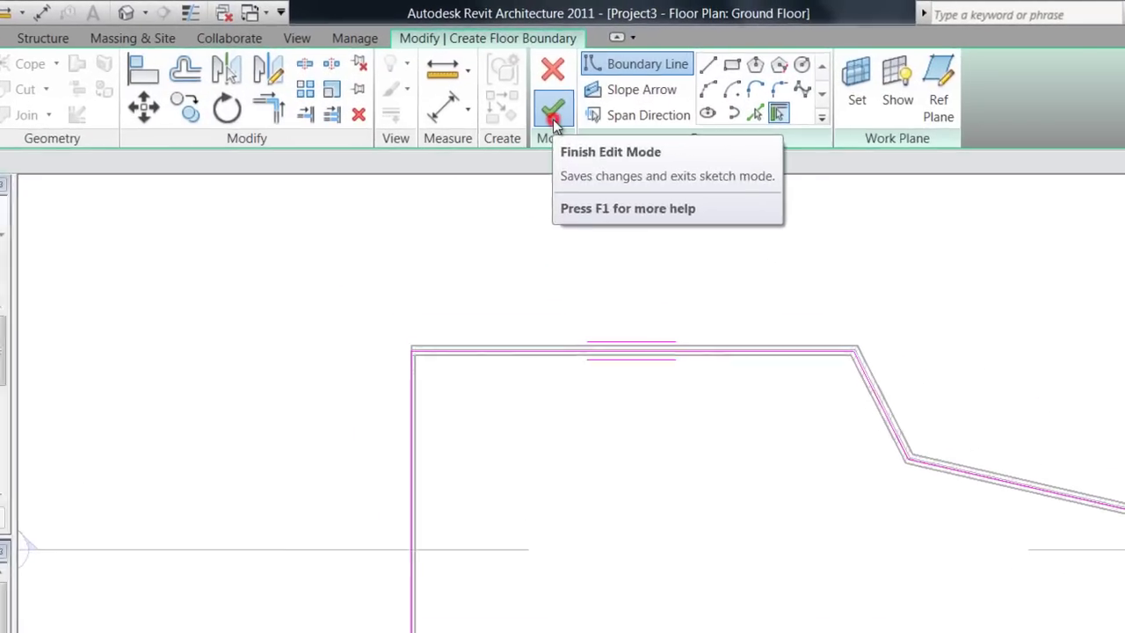
- Finish the floor sketch and view the building's underside in the default 3D view
{"action": "left_click", "coordinate": [533, 80]}
{"action": "left_click", "coordinate": [466, 230]}
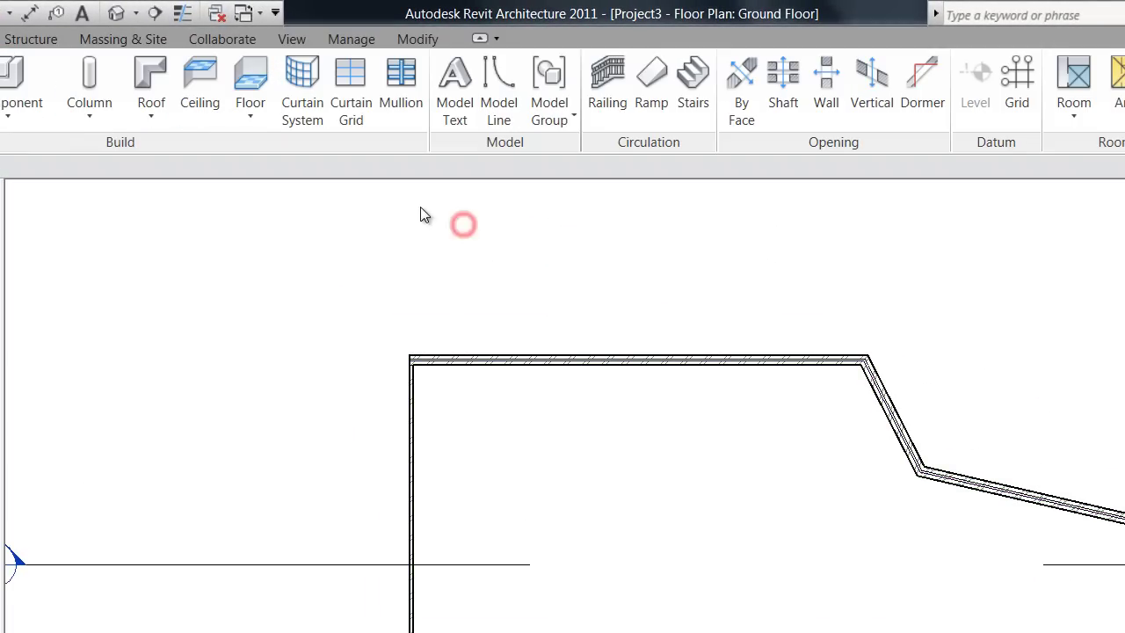
{"action": "left_click", "coordinate": [121, 12]}
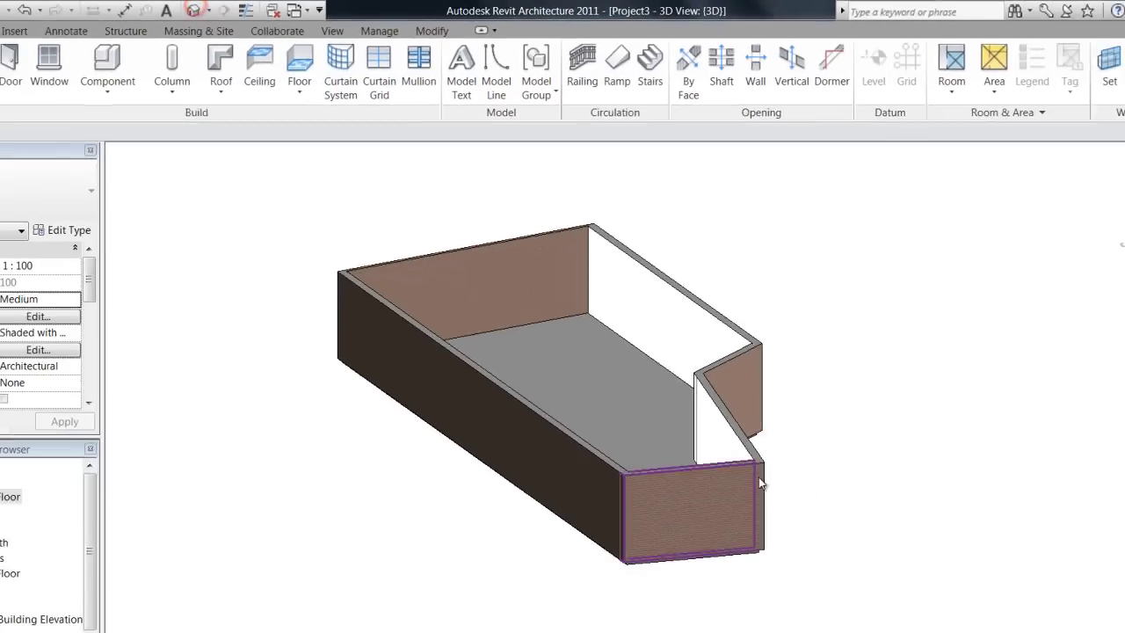
{"action": "middle_click_drag", "start_coordinate": [758, 480], "coordinate": [784, 303], "text": "shift"}
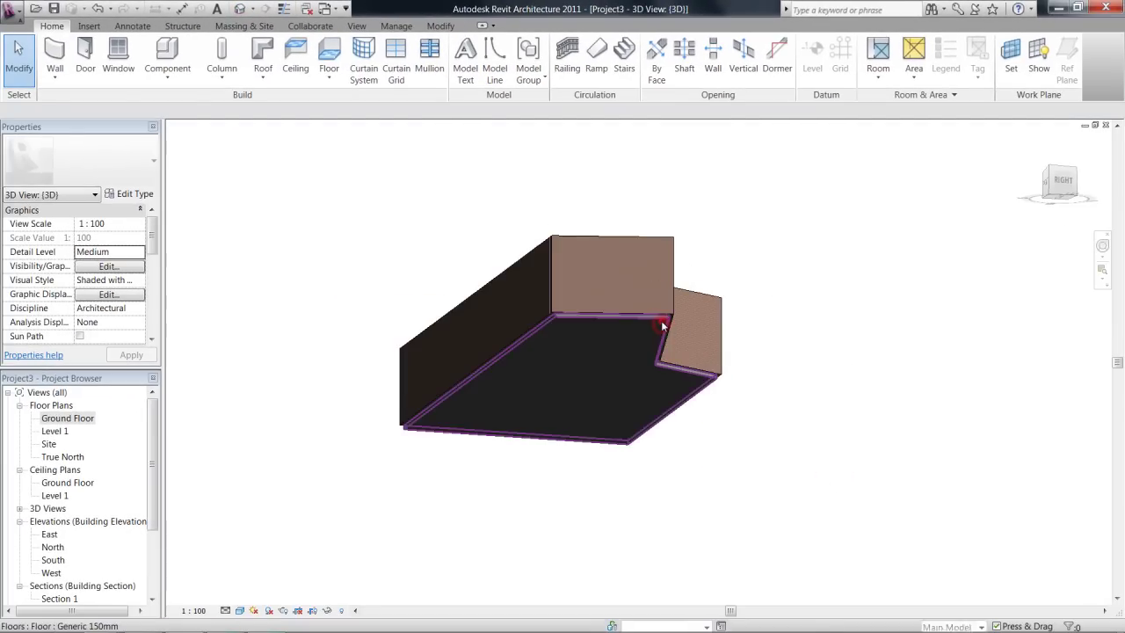
- Change the floor's type to Insitu Concrete 225mm and review its instance properties
{"action": "left_click", "coordinate": [662, 323]}
{"action": "middle_click_drag", "start_coordinate": [662, 323], "coordinate": [774, 439], "text": "shift"}
{"action": "middle_click_drag", "start_coordinate": [615, 439], "coordinate": [670, 307], "text": "shift"}
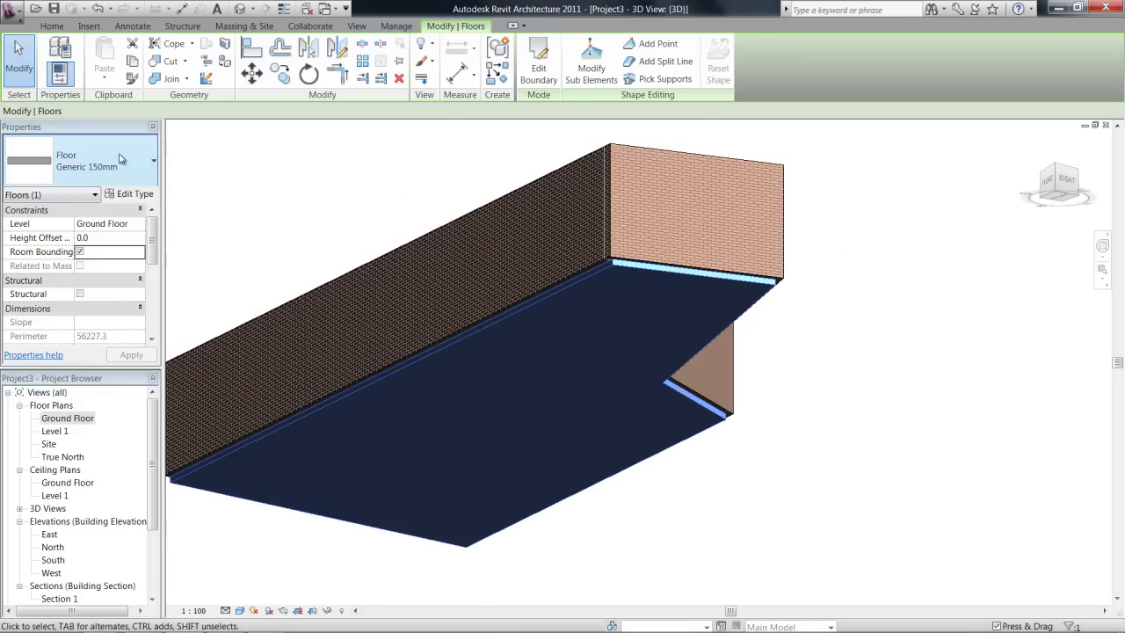
{"action": "left_click", "coordinate": [63, 141]}
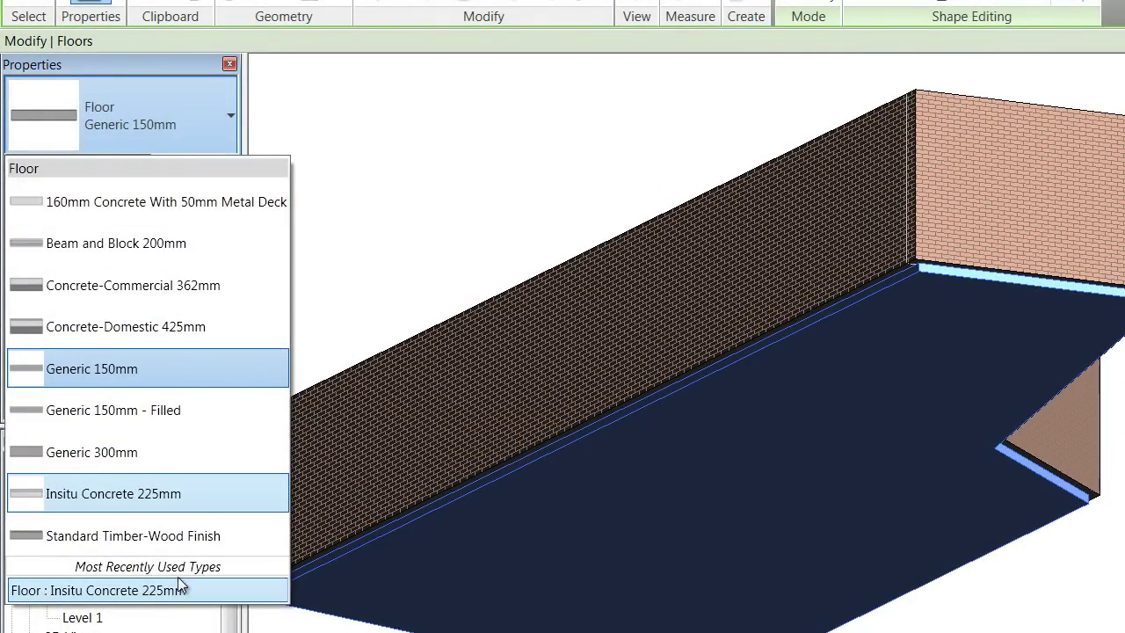
{"action": "left_click", "coordinate": [165, 496]}
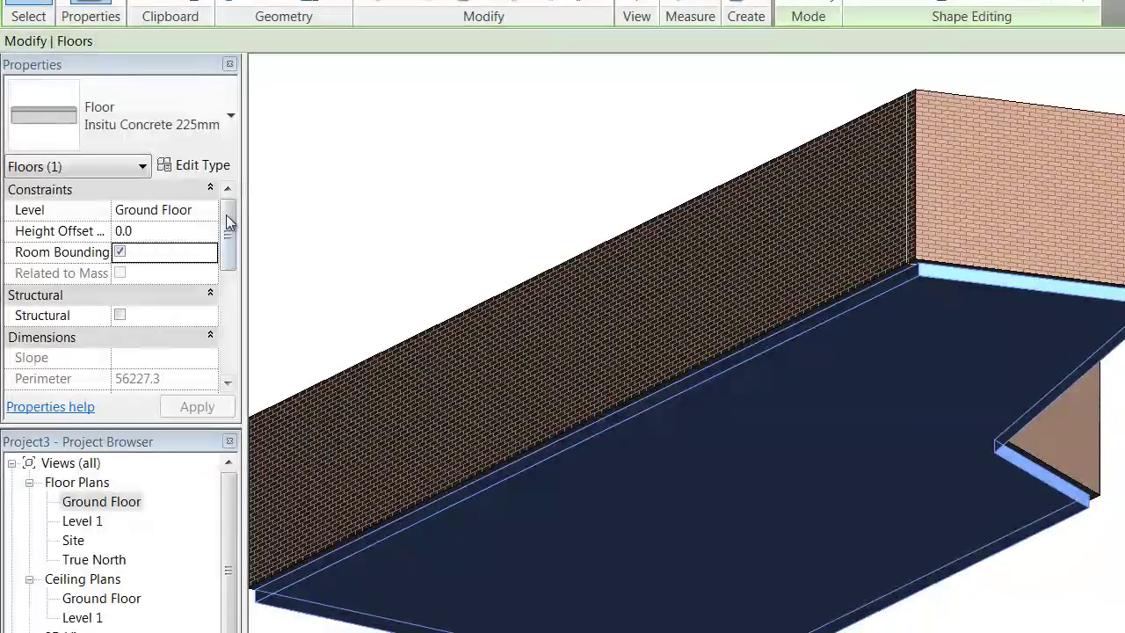
{"action": "left_click_drag", "start_coordinate": [227, 218], "coordinate": [232, 267]}
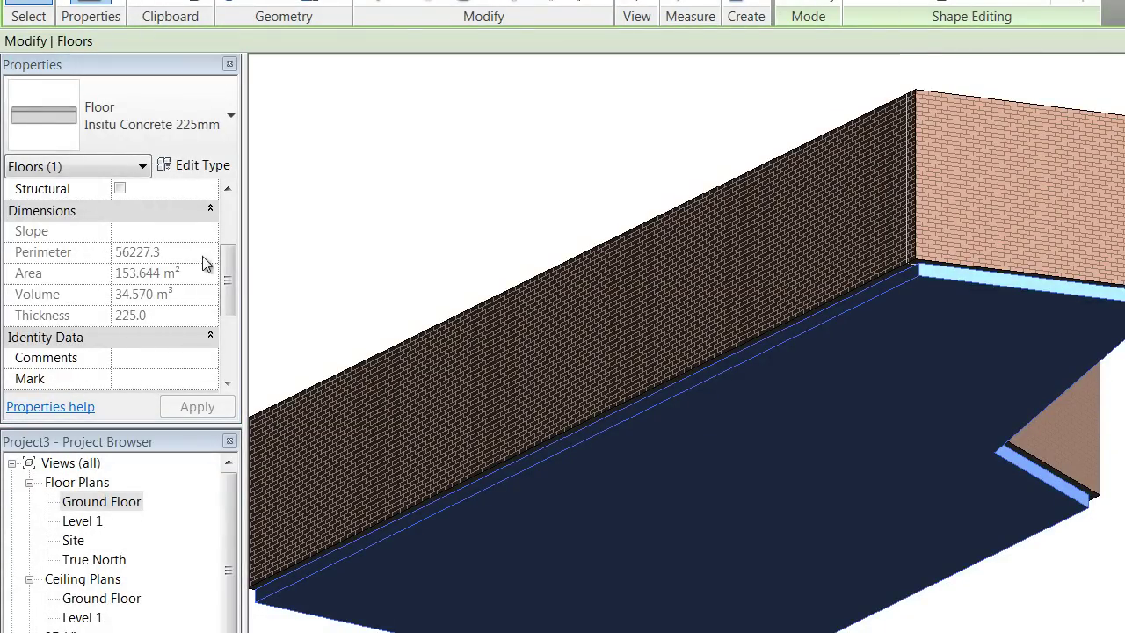
{"action": "left_click_drag", "start_coordinate": [226, 273], "coordinate": [233, 341]}
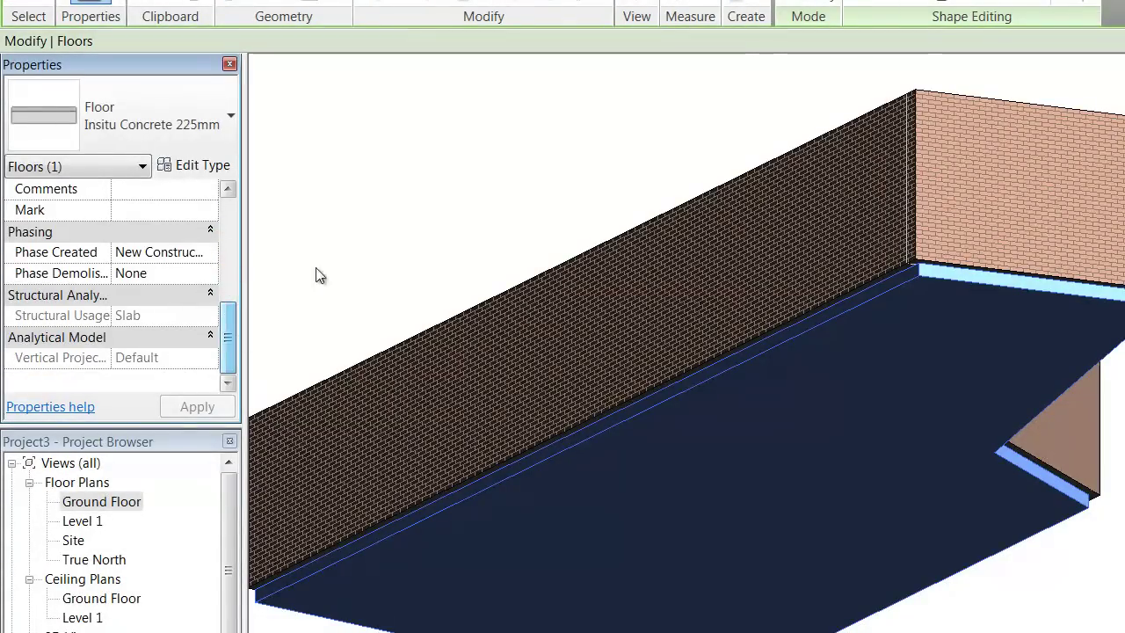
{"action": "left_click", "coordinate": [483, 162]}
{"action": "middle_click_drag", "start_coordinate": [638, 166], "coordinate": [876, 383], "text": "shift"}
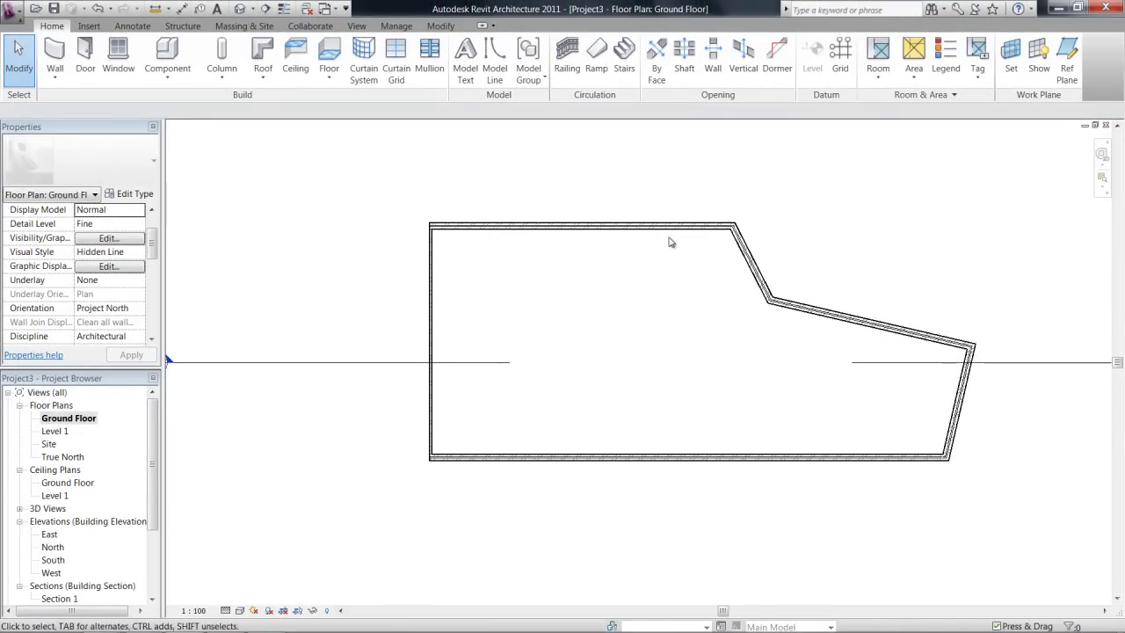
- Cycle through the overlapping elements at the wall edges in the Ground Floor plan to look for the floor
{"action": "scroll", "coordinate": [721, 226], "scroll_direction": "up", "scroll_amount": 2}
{"action": "scroll", "coordinate": [721, 225], "scroll_direction": "up", "scroll_amount": 1}
{"action": "key", "text": "Tab"}
{"action": "key", "text": "Tab"}
{"action": "key", "text": "Tab"}
{"action": "key", "text": "Tab"}
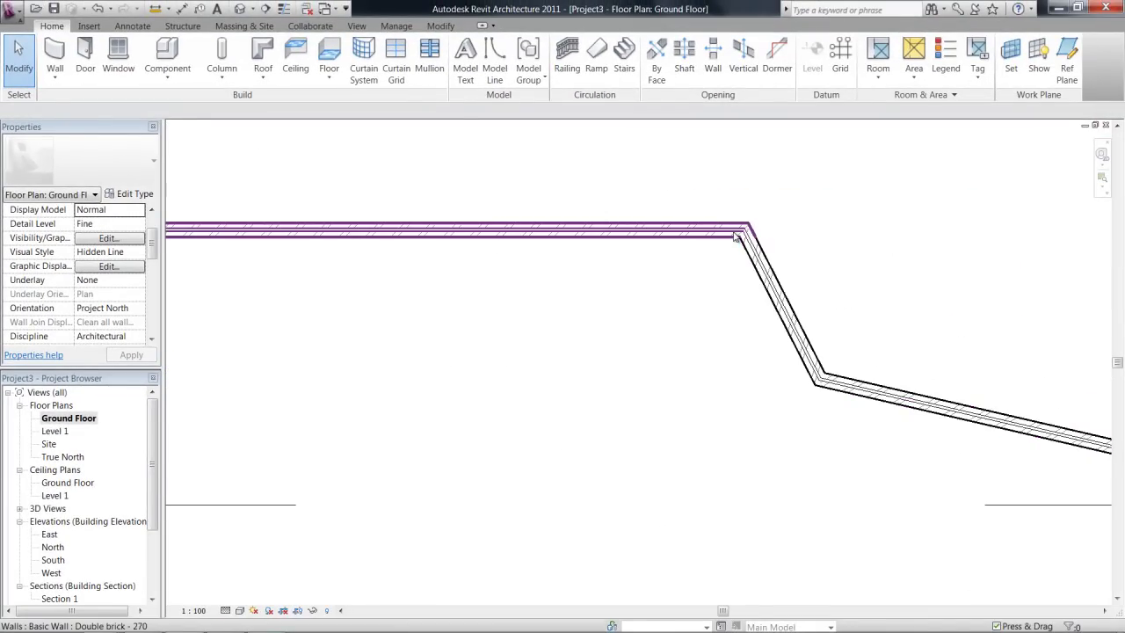
{"action": "middle_click_drag", "start_coordinate": [594, 320], "coordinate": [748, 153]}
{"action": "middle_click_drag", "start_coordinate": [330, 294], "coordinate": [412, 520]}
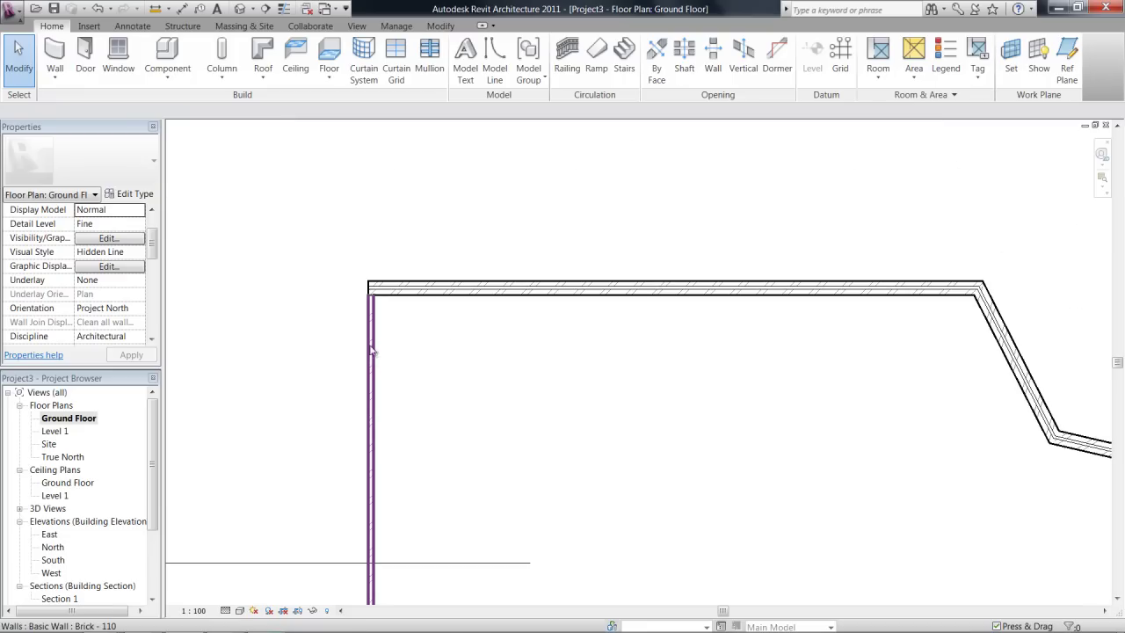
{"action": "key", "text": "Tab"}
{"action": "key", "text": "Tab"}
{"action": "key", "text": "Tab"}
{"action": "key", "text": "Tab"}
{"action": "key", "text": "Tab"}
{"action": "key", "text": "Tab"}
{"action": "key", "text": "Tab"}
{"action": "key", "text": "Tab"}
{"action": "key", "text": "Tab"}
{"action": "scroll", "coordinate": [462, 307], "scroll_direction": "down", "scroll_amount": 3}
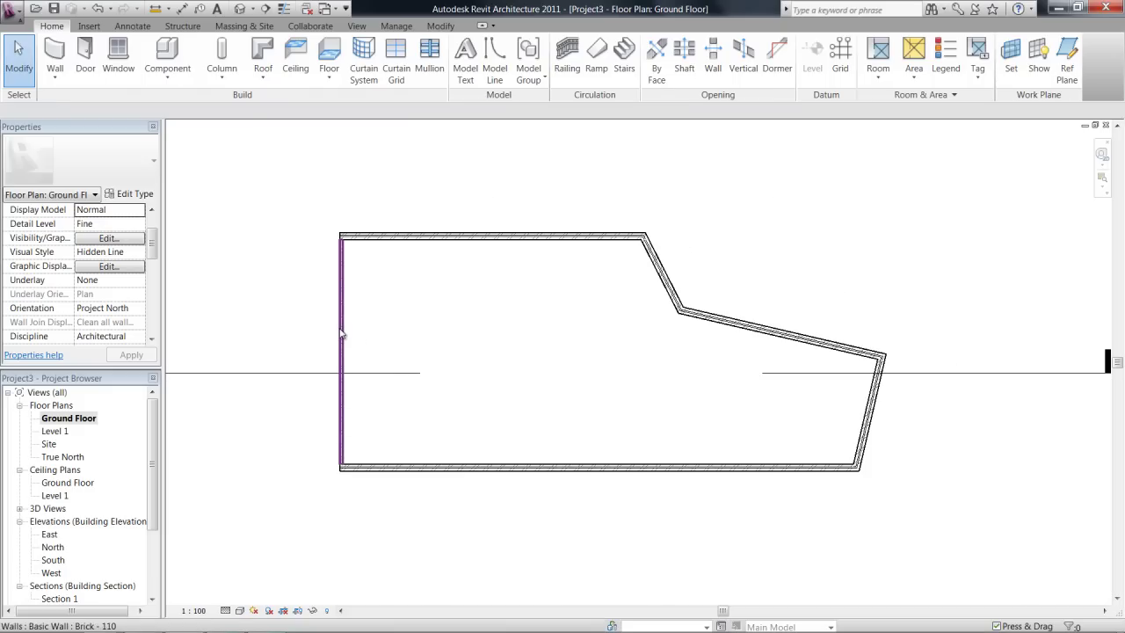
- Temporarily hide the brick wall at the building's straight west end and select the floor by its exposed edge
{"action": "left_click", "coordinate": [339, 330]}
{"action": "key", "text": "h"}
{"action": "left_click", "coordinate": [339, 328]}
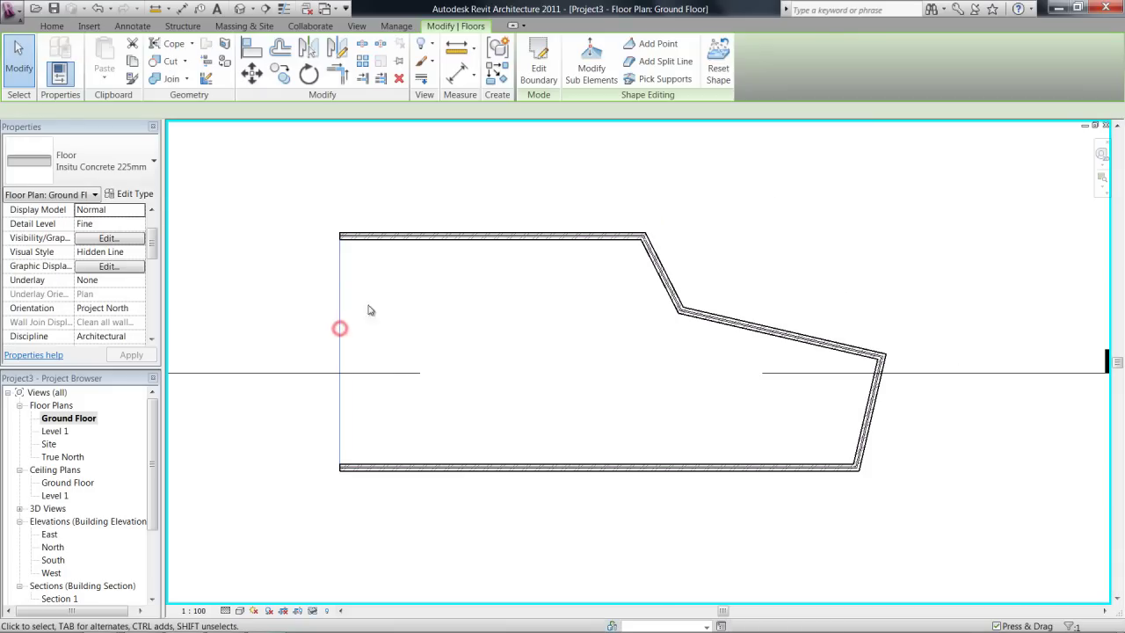
{"action": "key", "text": "Escape"}
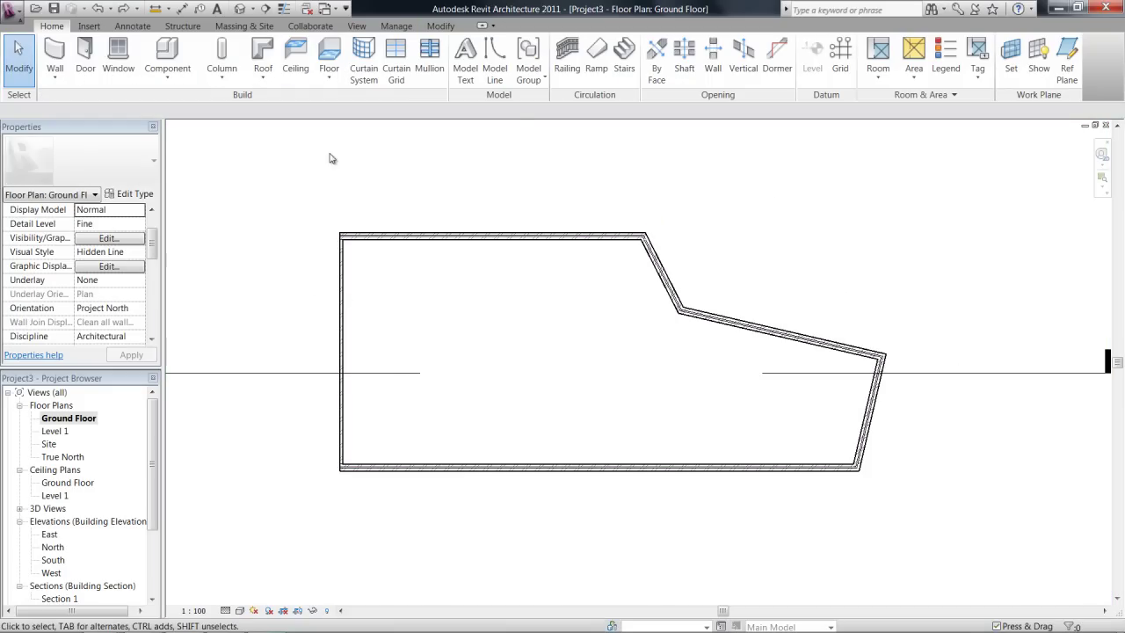
- Select the floor from below in the 3D view, start editing its boundary, and return to the Ground Floor plan
{"action": "left_click", "coordinate": [239, 9]}
{"action": "middle_click_drag", "start_coordinate": [740, 463], "coordinate": [707, 313], "text": "shift"}
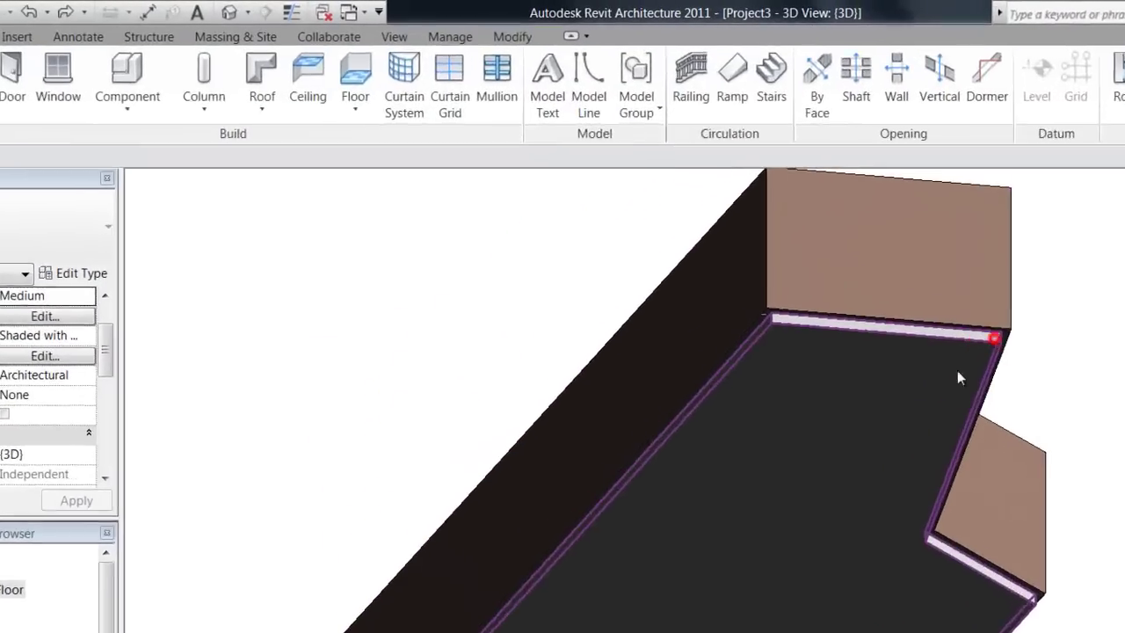
{"action": "left_click", "coordinate": [773, 263]}
{"action": "middle_click_drag", "start_coordinate": [519, 295], "coordinate": [595, 385], "text": "shift"}
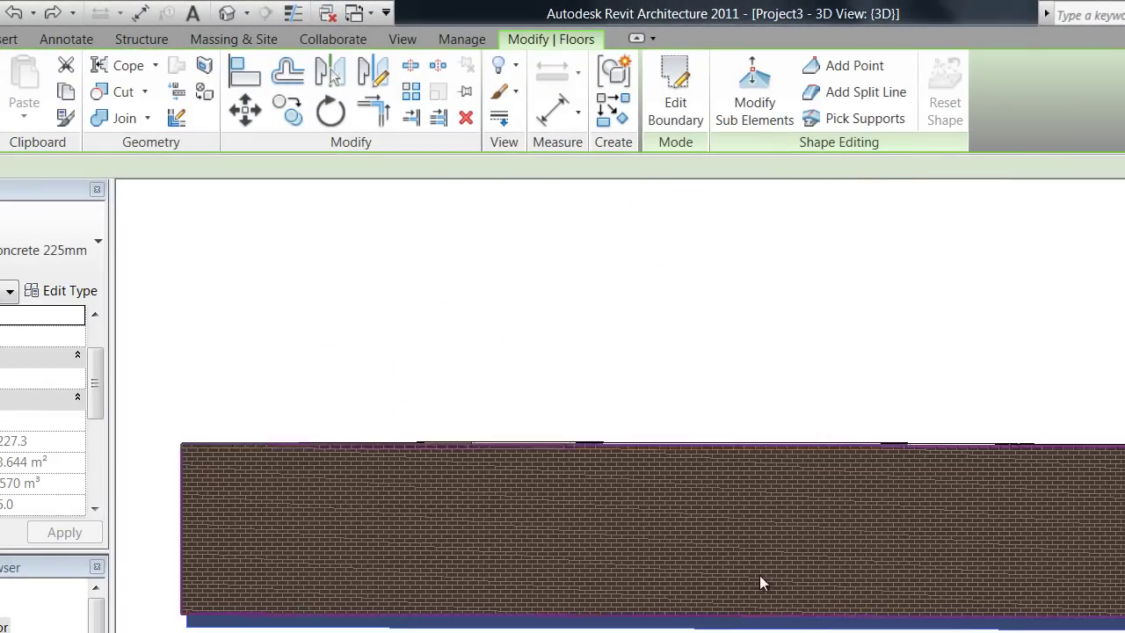
{"action": "left_click", "coordinate": [677, 104]}
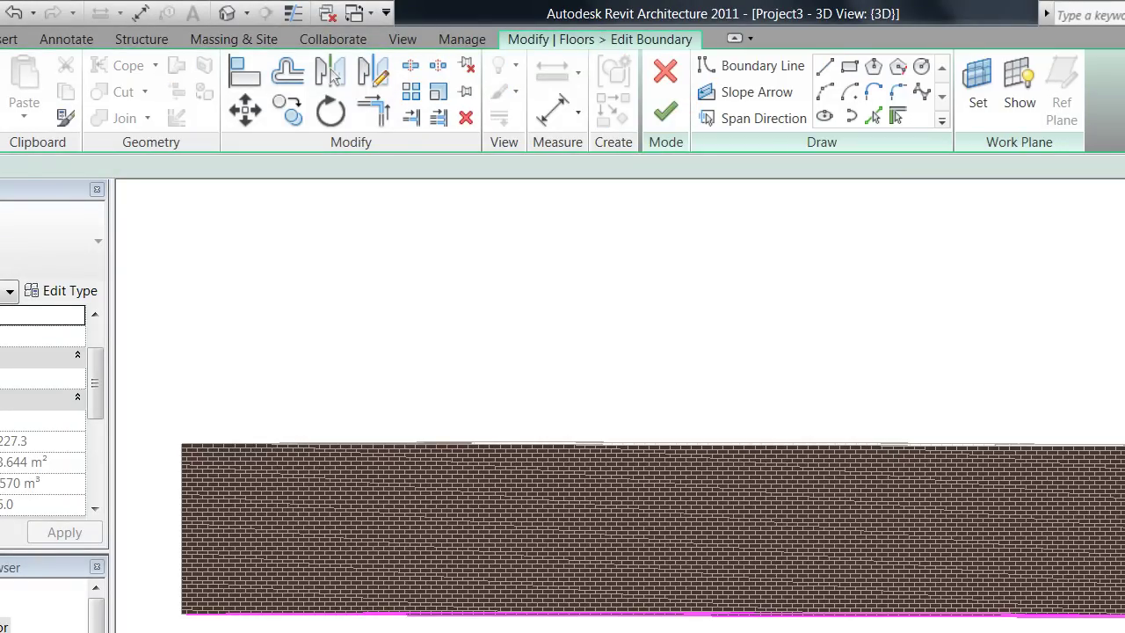
{"action": "middle_click_drag", "start_coordinate": [1089, 527], "coordinate": [1098, 464], "text": "shift"}
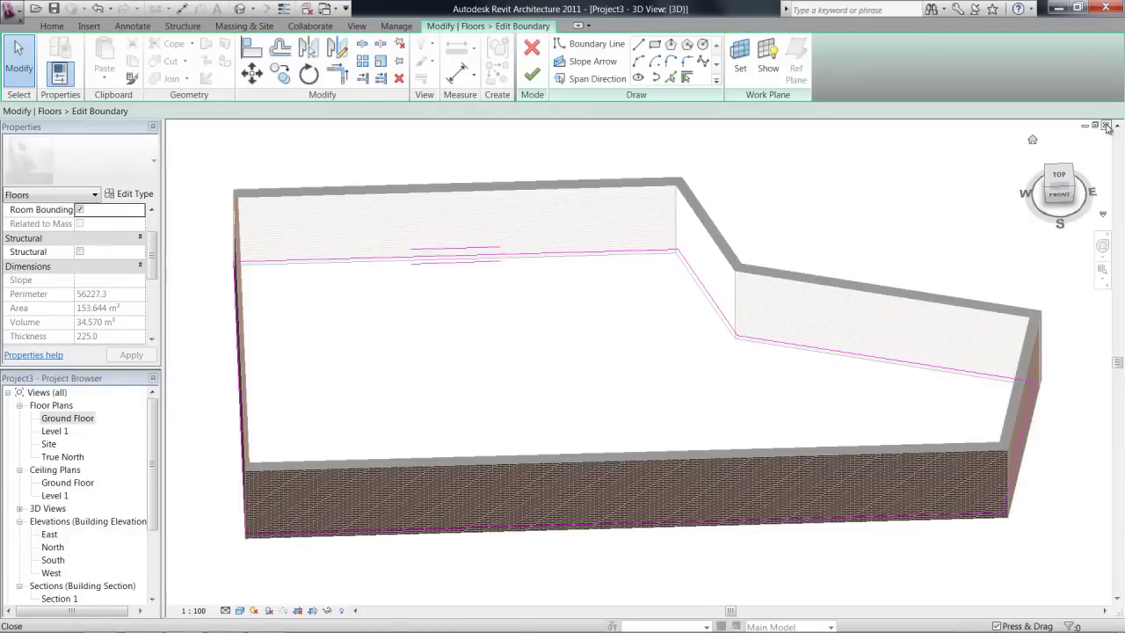
{"action": "left_click", "coordinate": [1106, 126]}
- Delete the two floor boundary lines that follow the angled walls on the building's north-east side
{"action": "scroll", "coordinate": [678, 243], "scroll_direction": "up", "scroll_amount": 5}
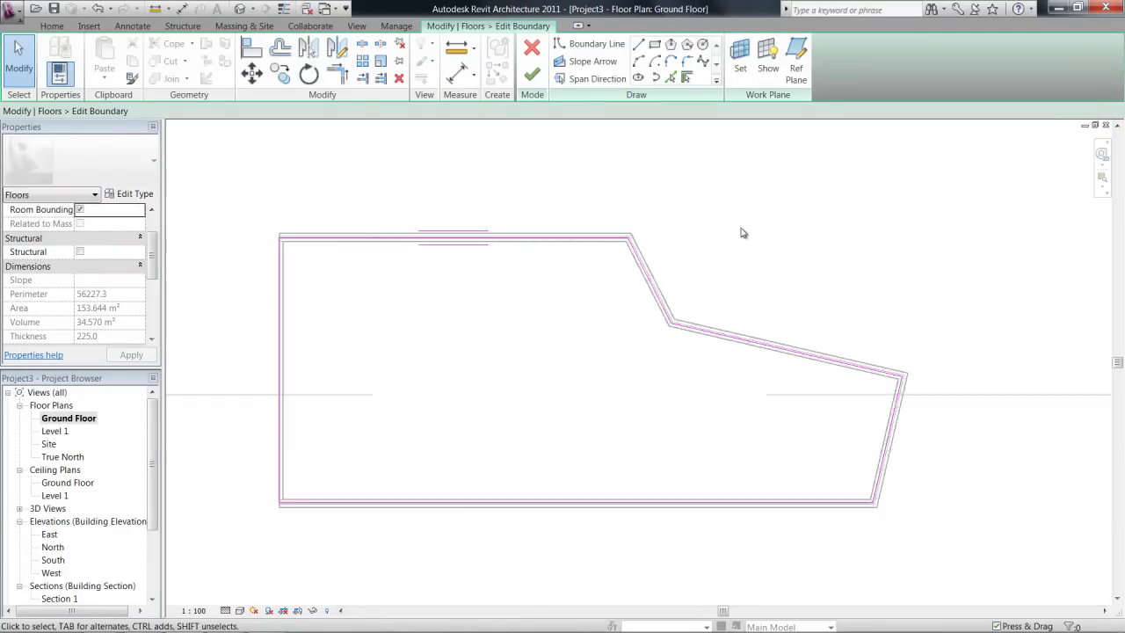
{"action": "middle_click_drag", "start_coordinate": [677, 326], "coordinate": [635, 218]}
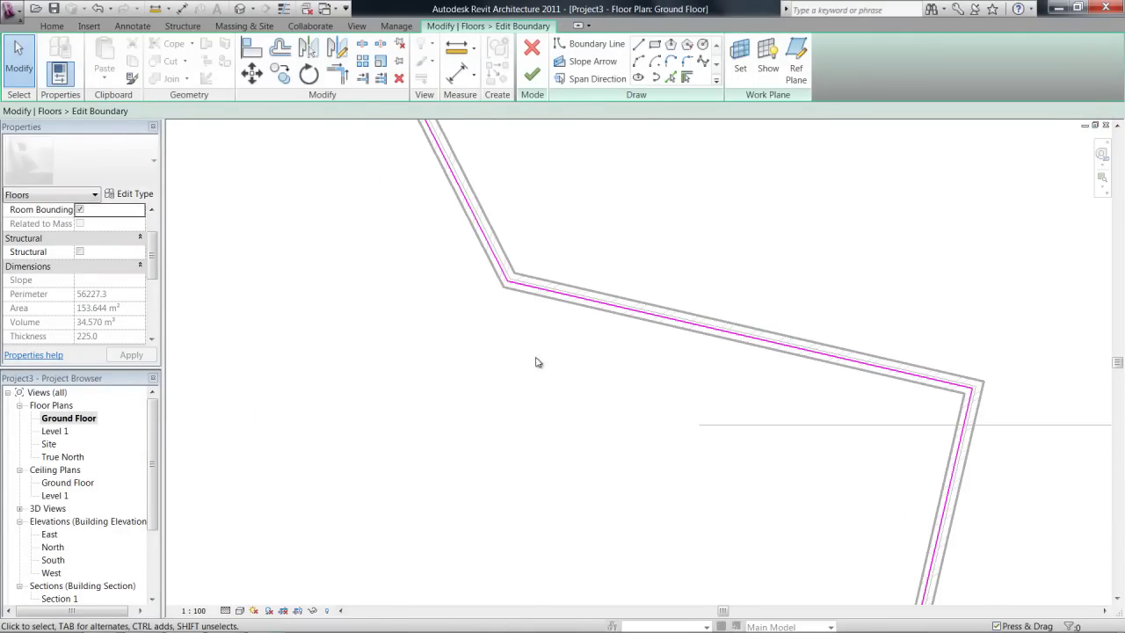
{"action": "scroll", "coordinate": [493, 211], "scroll_direction": "up", "scroll_amount": 2}
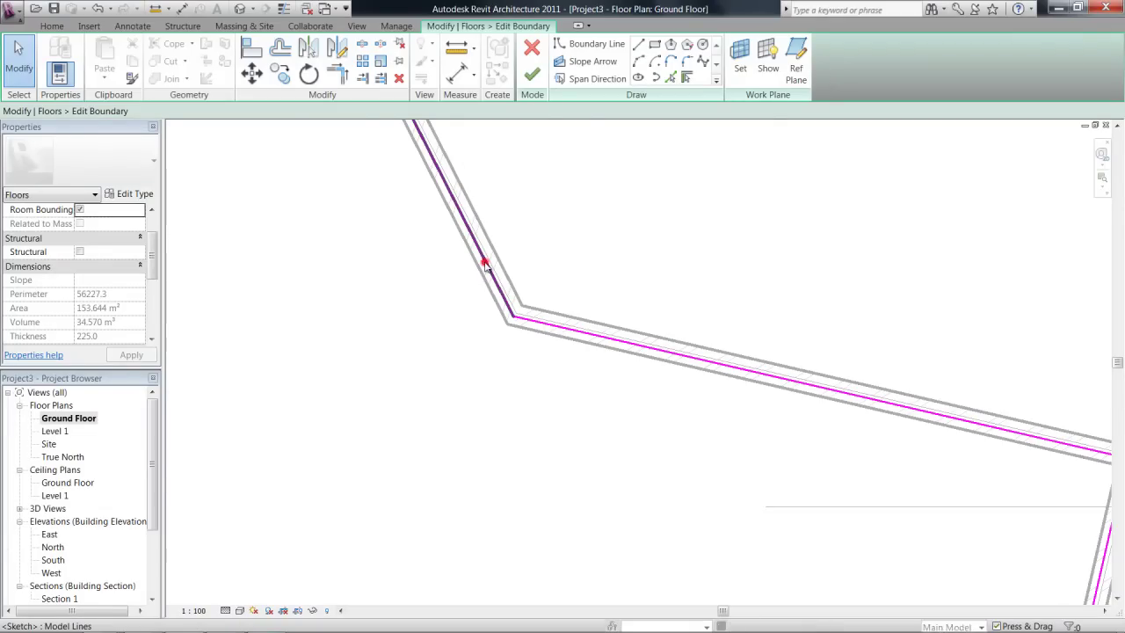
{"action": "left_click", "coordinate": [484, 261]}
{"action": "key", "text": "Delete"}
{"action": "left_click", "coordinate": [551, 324]}
{"action": "key", "text": "Delete"}
{"action": "scroll", "coordinate": [634, 288], "scroll_direction": "down", "scroll_amount": 2}
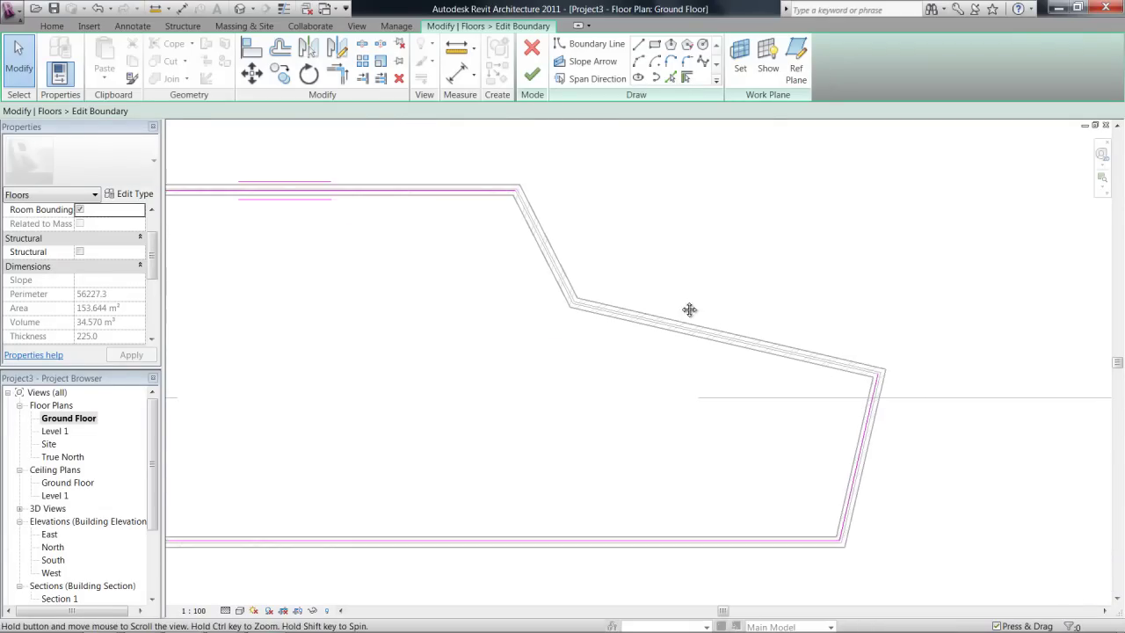
- Trim the floor's north and east boundary lines to each other so they meet in a corner outside the angled walls
{"action": "middle_click_drag", "start_coordinate": [689, 309], "coordinate": [719, 361]}
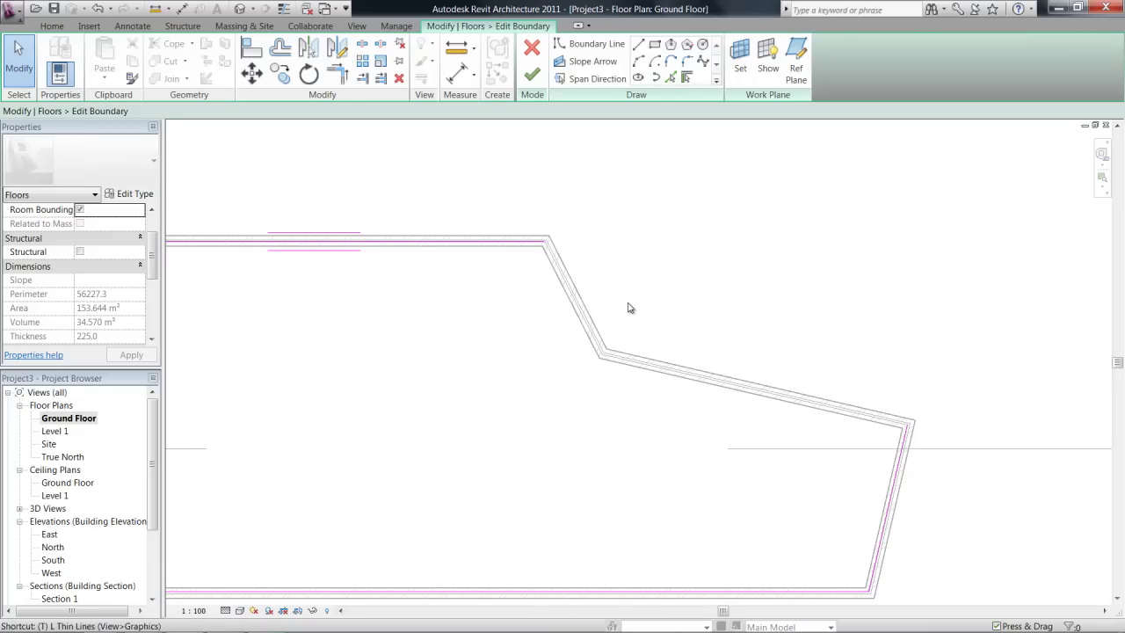
{"action": "left_click", "coordinate": [516, 242]}
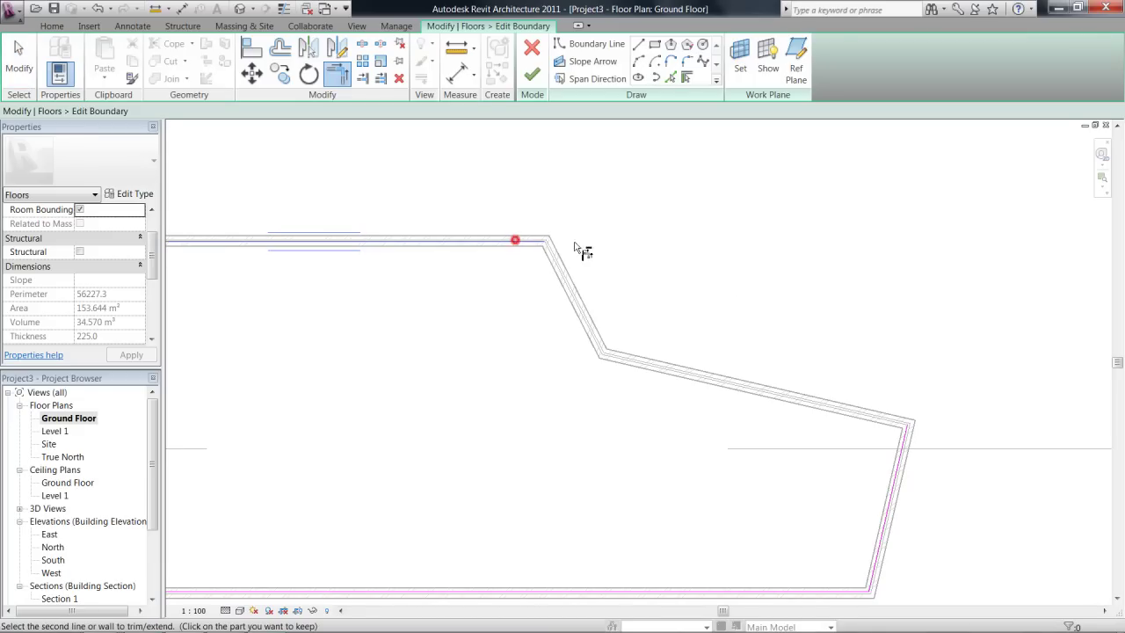
{"action": "left_click", "coordinate": [902, 452]}
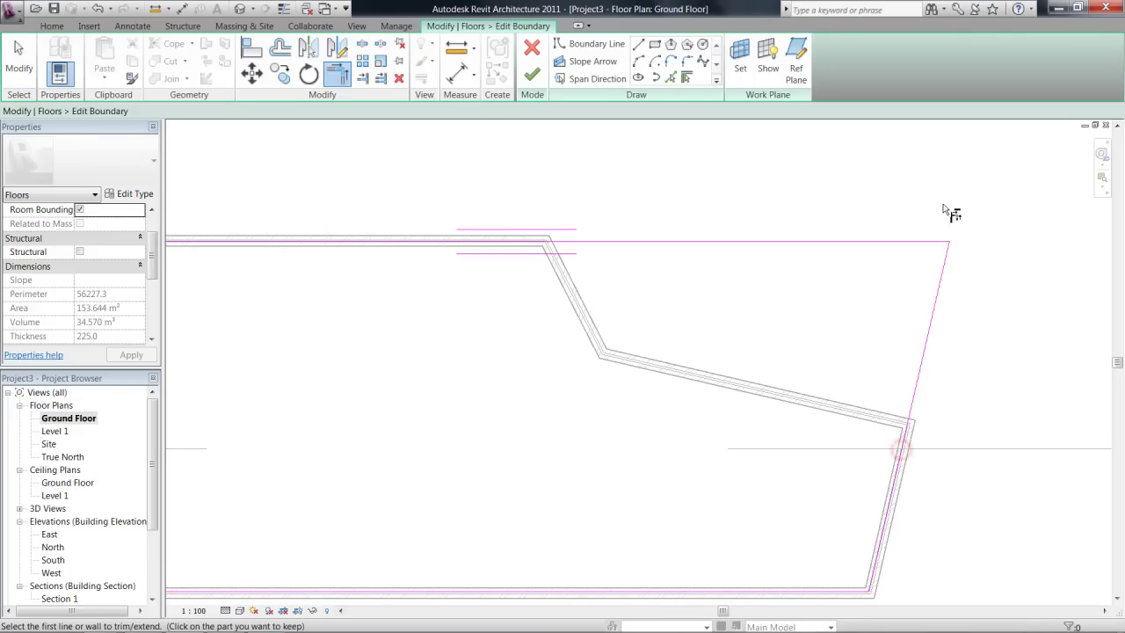
{"action": "left_click", "coordinate": [507, 240]}
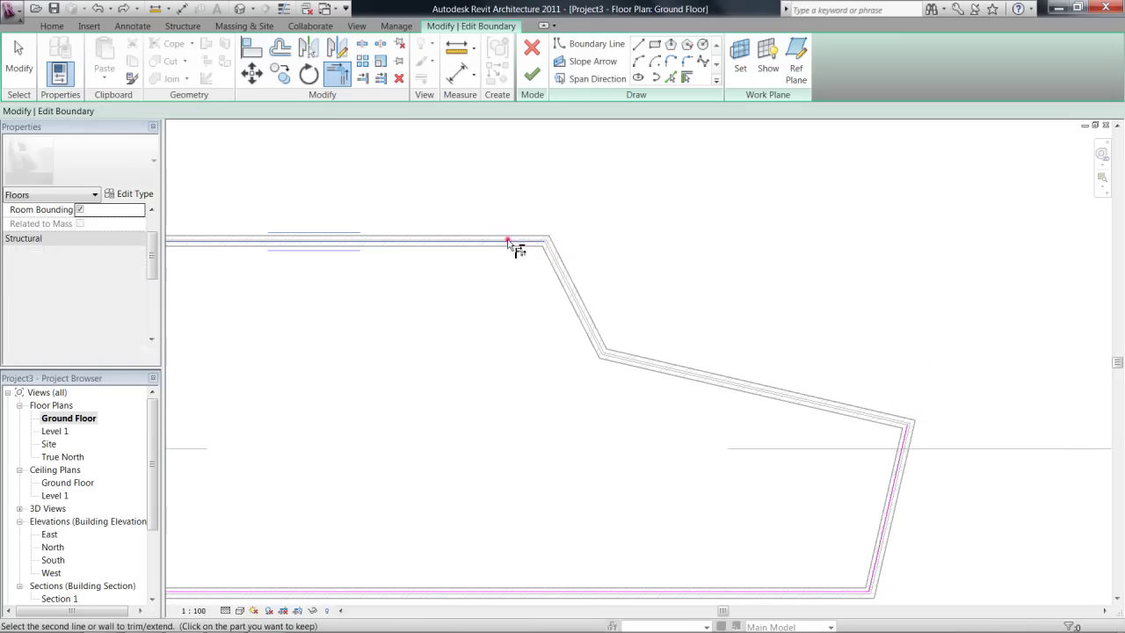
{"action": "left_click", "coordinate": [902, 456]}
{"action": "key", "text": "Escape"}
{"action": "left_click", "coordinate": [637, 435]}
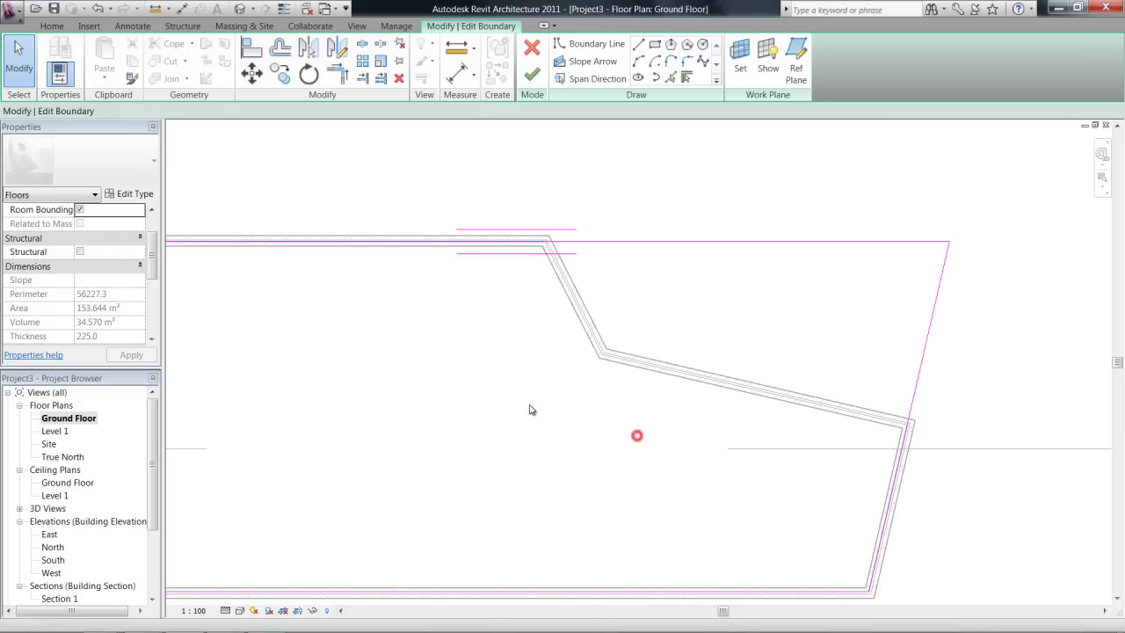
- Finish the floor boundary edit and view the extended slab in the 3D view
{"action": "middle_click_drag", "start_coordinate": [519, 382], "coordinate": [608, 348]}
{"action": "scroll", "coordinate": [594, 342], "scroll_direction": "down", "scroll_amount": 3}
{"action": "left_click", "coordinate": [536, 79]}
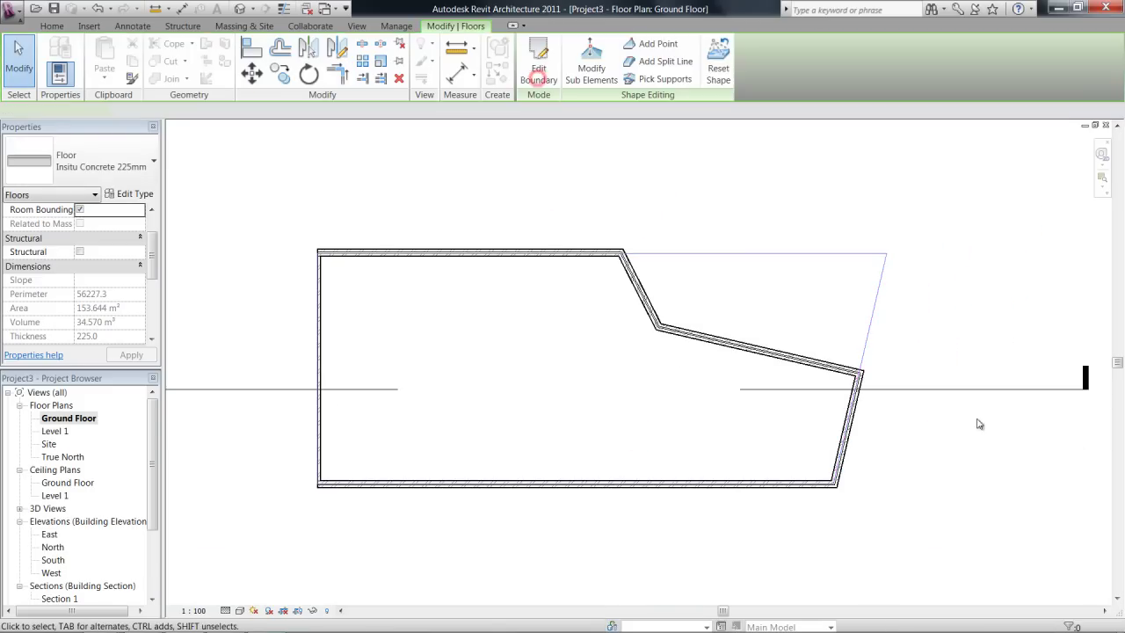
{"action": "left_click", "coordinate": [744, 186]}
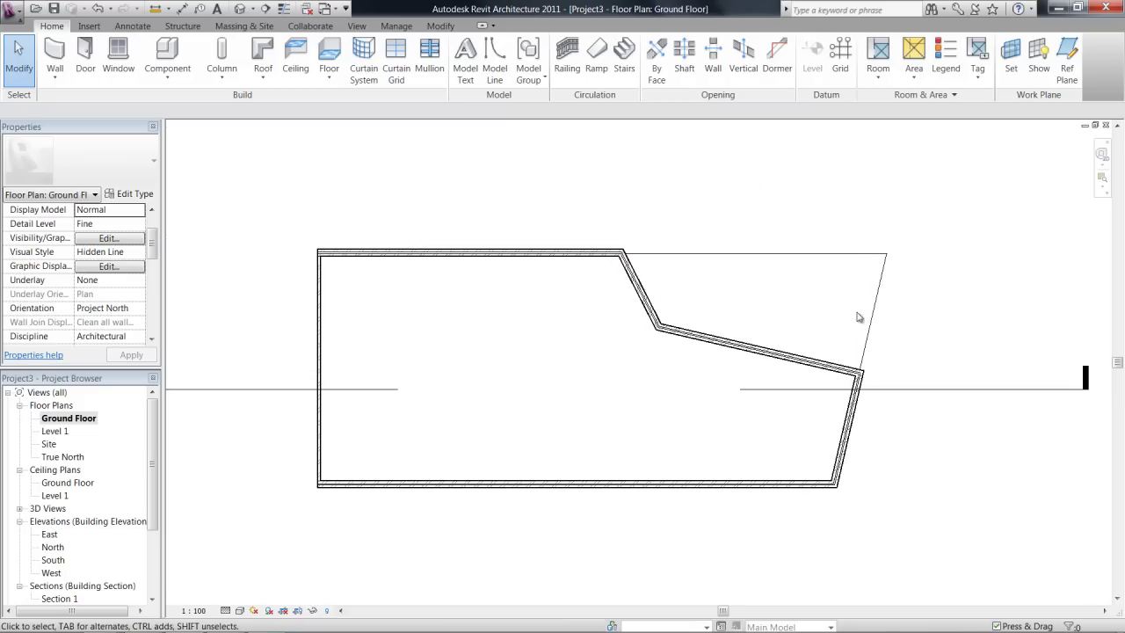
{"action": "left_click", "coordinate": [241, 9]}
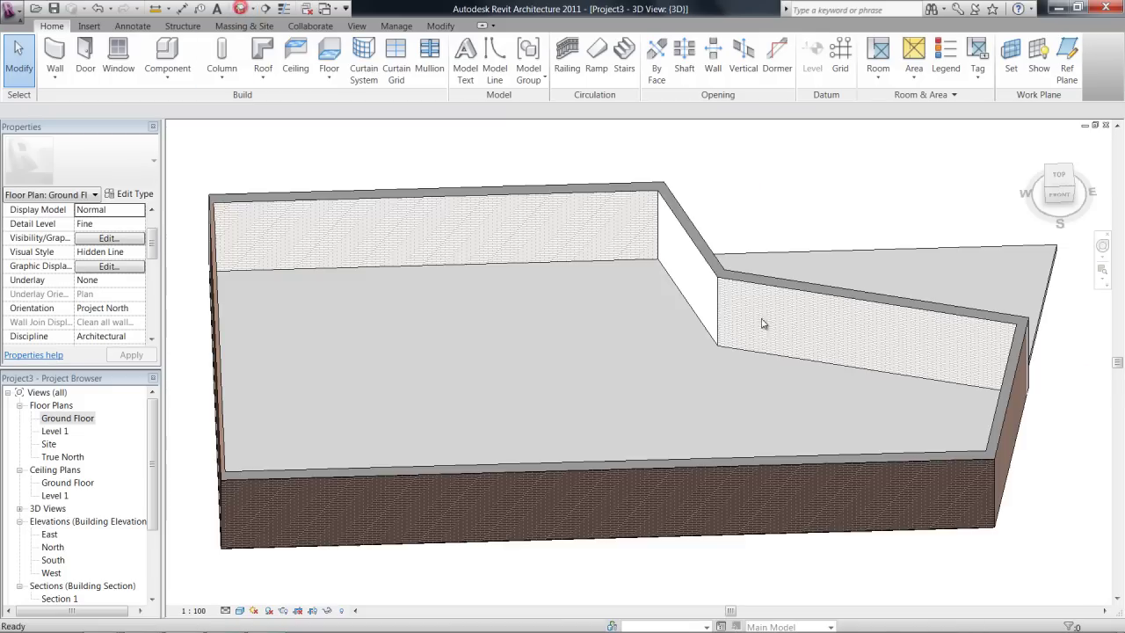
{"action": "middle_click_drag", "start_coordinate": [764, 322], "coordinate": [836, 422], "text": "shift"}
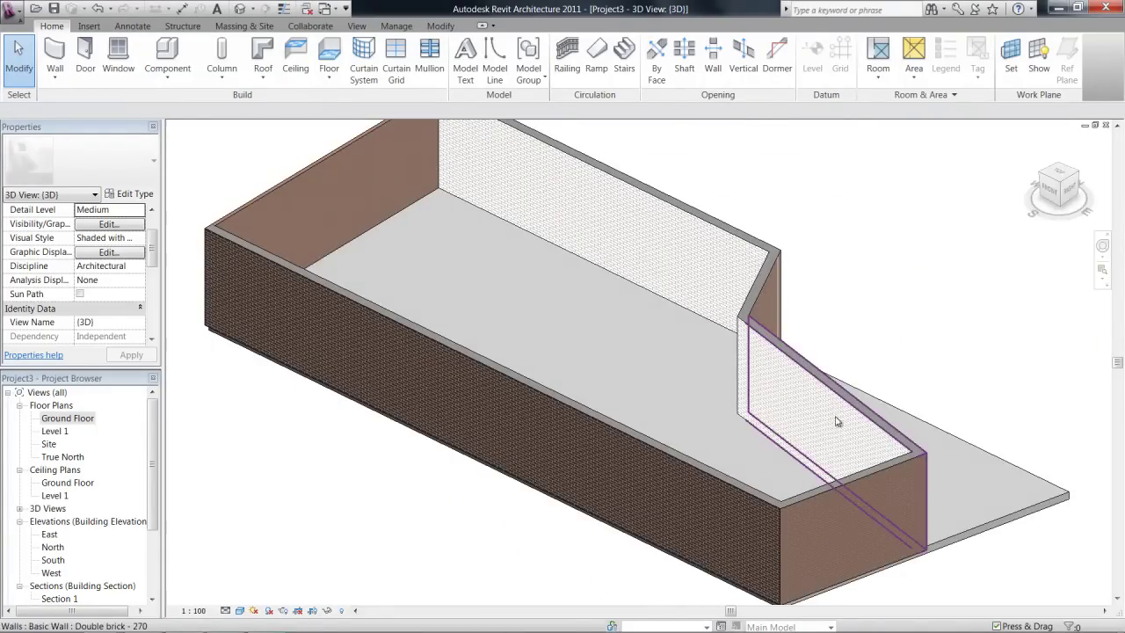
- Select the floor outside the angled walls and change its type to 160mm Concrete With 50mm Metal Deck
{"action": "left_click", "coordinate": [911, 409]}
{"action": "middle_click_drag", "start_coordinate": [911, 452], "coordinate": [540, 369], "text": "shift"}
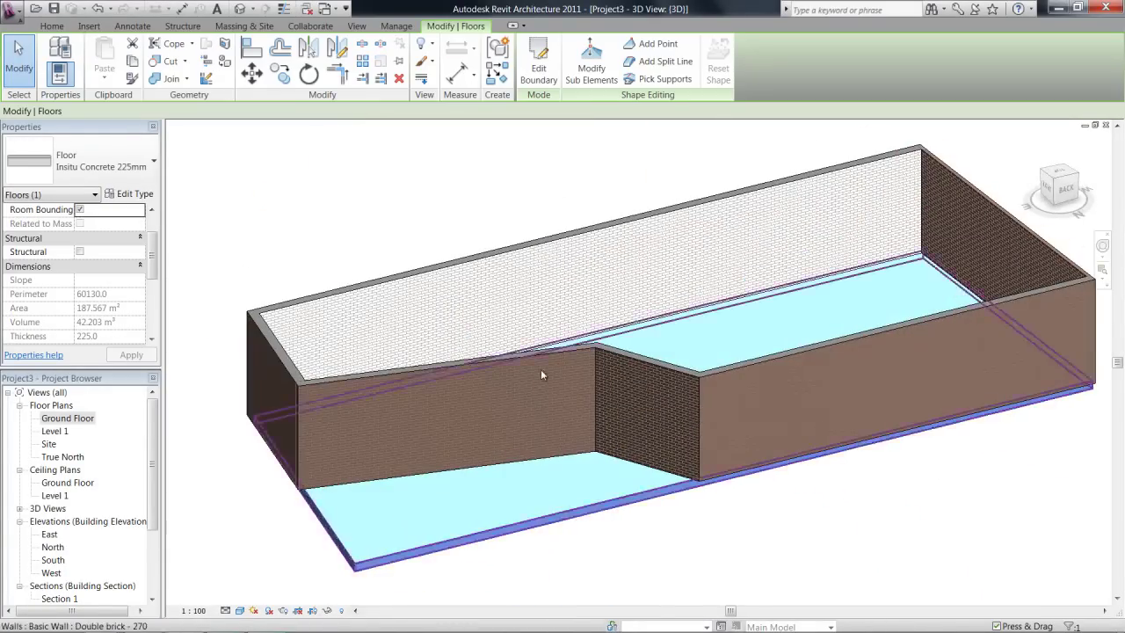
{"action": "scroll", "coordinate": [156, 255], "scroll_direction": "up", "scroll_amount": 3}
{"action": "left_click", "coordinate": [123, 158]}
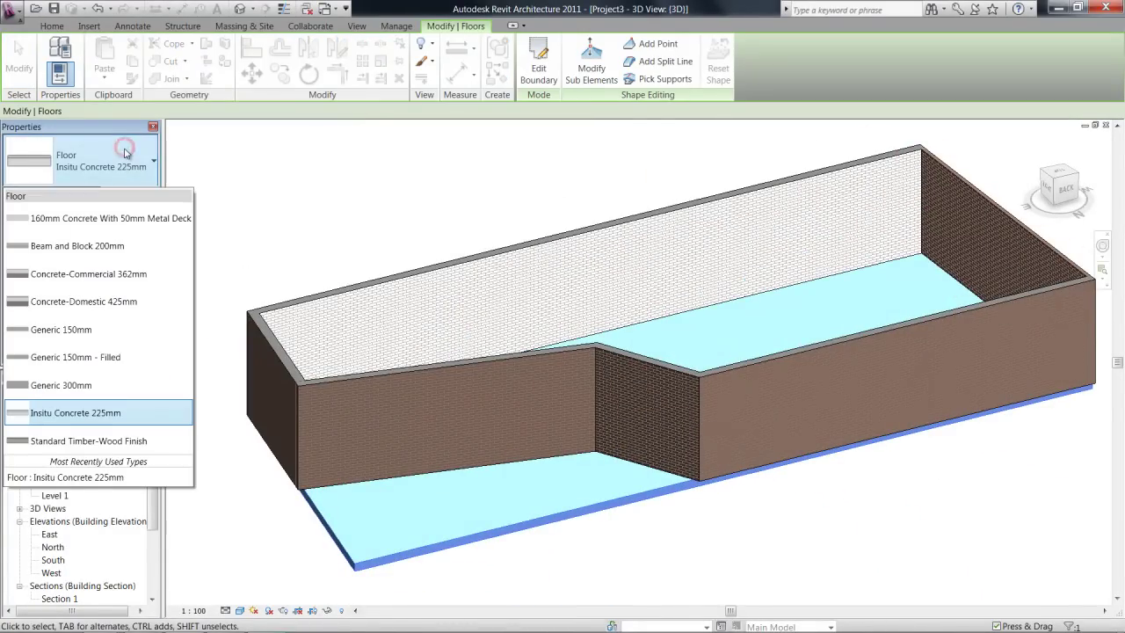
{"action": "left_click", "coordinate": [129, 218]}
- Change the floor type to Standard Timber-Wood Finish, check it in 3D, and close the 3D view
{"action": "left_click", "coordinate": [146, 160]}
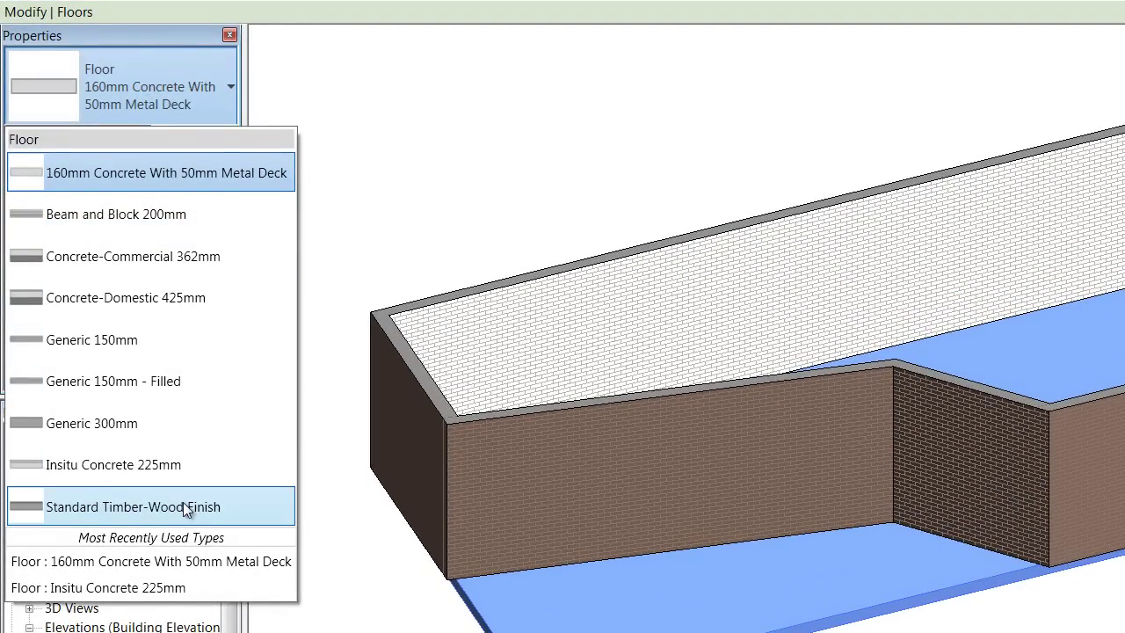
{"action": "left_click", "coordinate": [208, 505]}
{"action": "left_click", "coordinate": [905, 545]}
{"action": "middle_click_drag", "start_coordinate": [908, 550], "coordinate": [1124, 492], "text": "shift"}
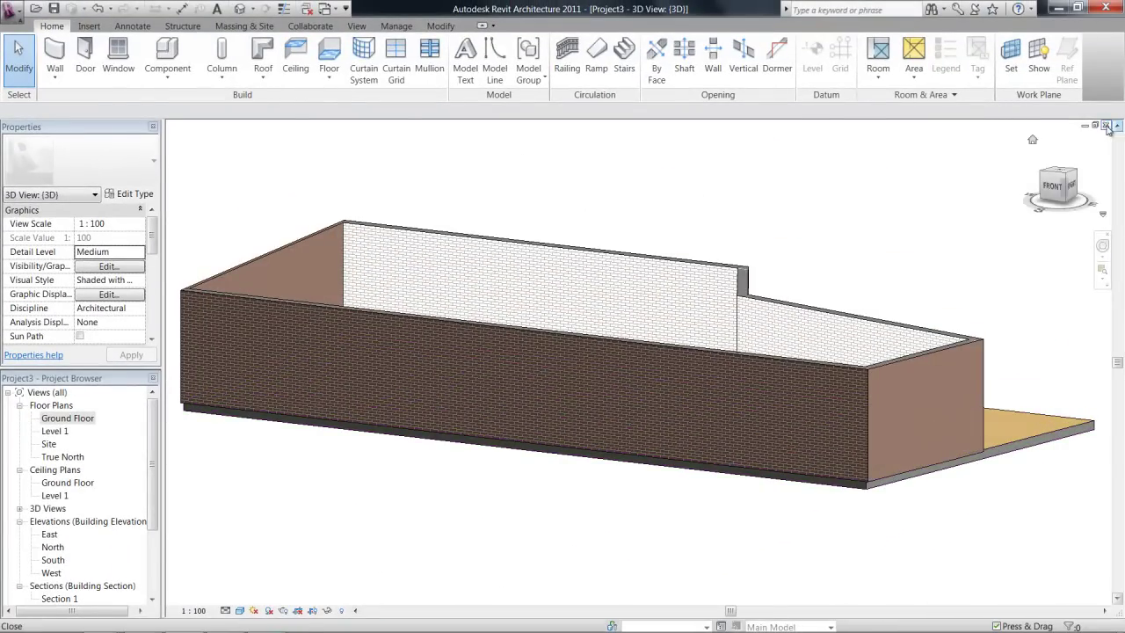
{"action": "left_click", "coordinate": [1107, 126]}
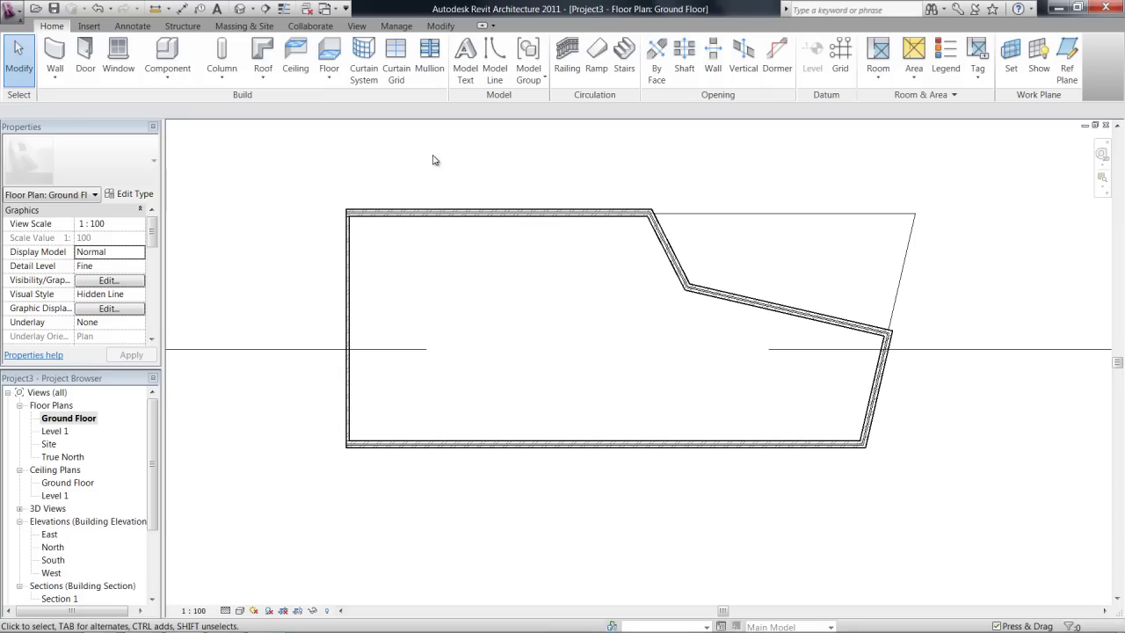
- Examine the whole Ground Floor plan and the slab around the building in the 3D view, and close the 3D view
{"action": "middle_click_drag", "start_coordinate": [377, 367], "coordinate": [348, 406]}
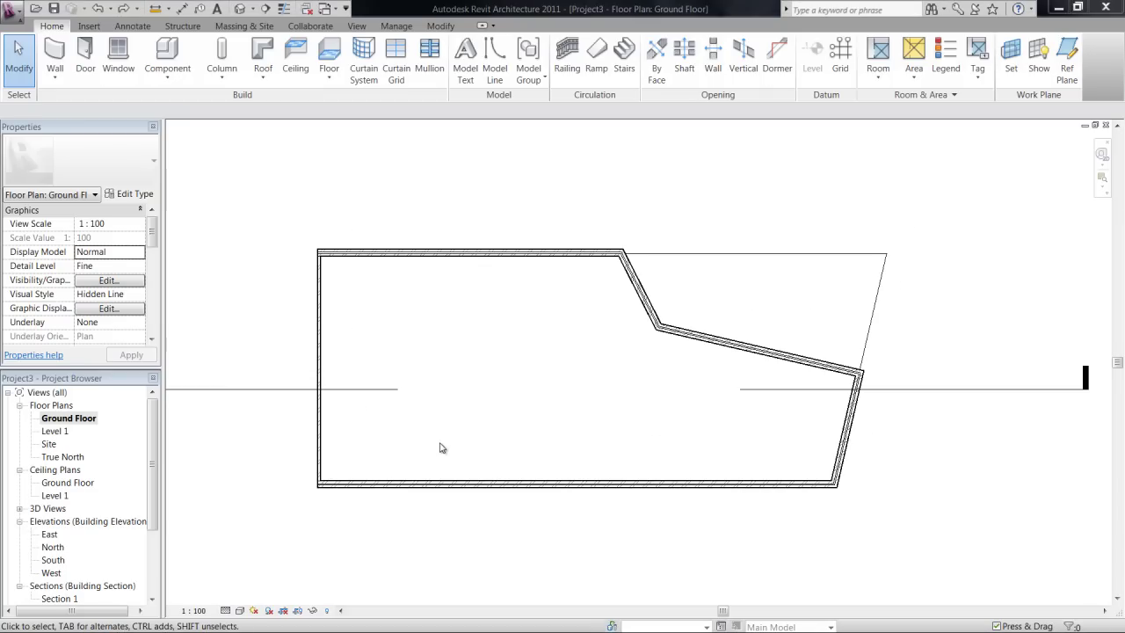
{"action": "middle_click", "coordinate": [244, 288]}
{"action": "middle_click", "coordinate": [246, 288]}
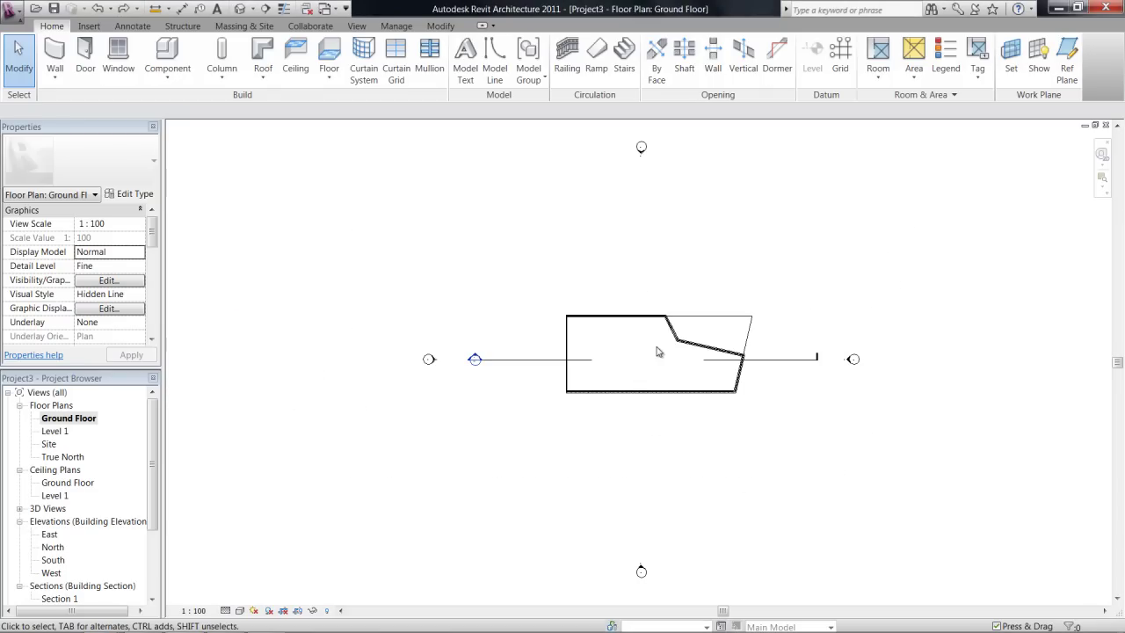
{"action": "left_click", "coordinate": [239, 8]}
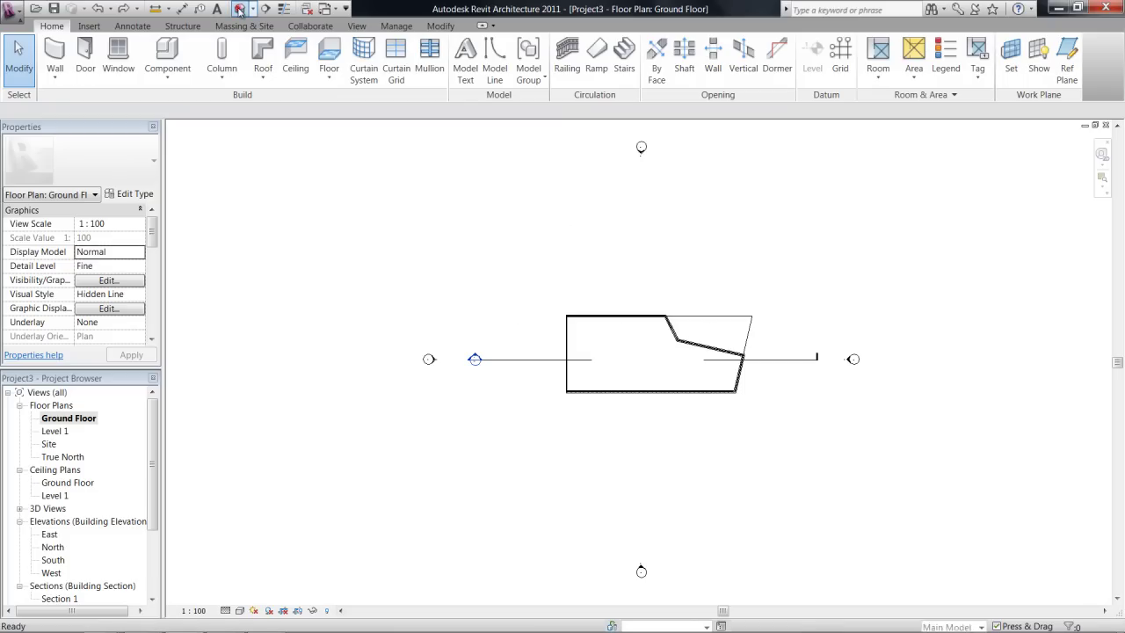
{"action": "left_click", "coordinate": [664, 379]}
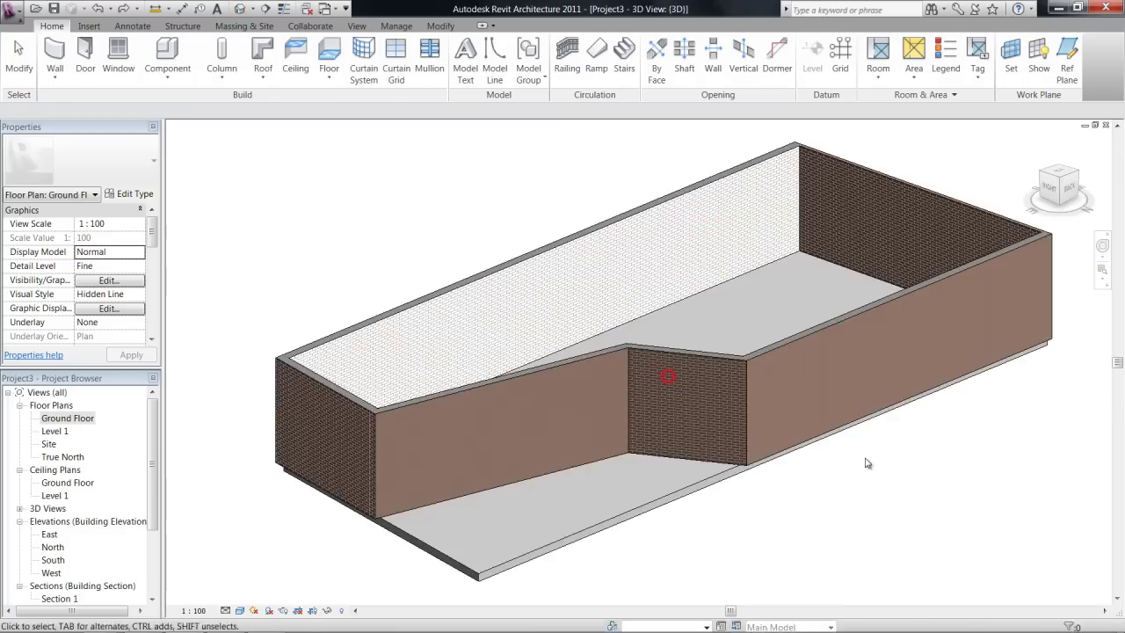
{"action": "middle_click_drag", "start_coordinate": [665, 377], "coordinate": [406, 494], "text": "shift"}
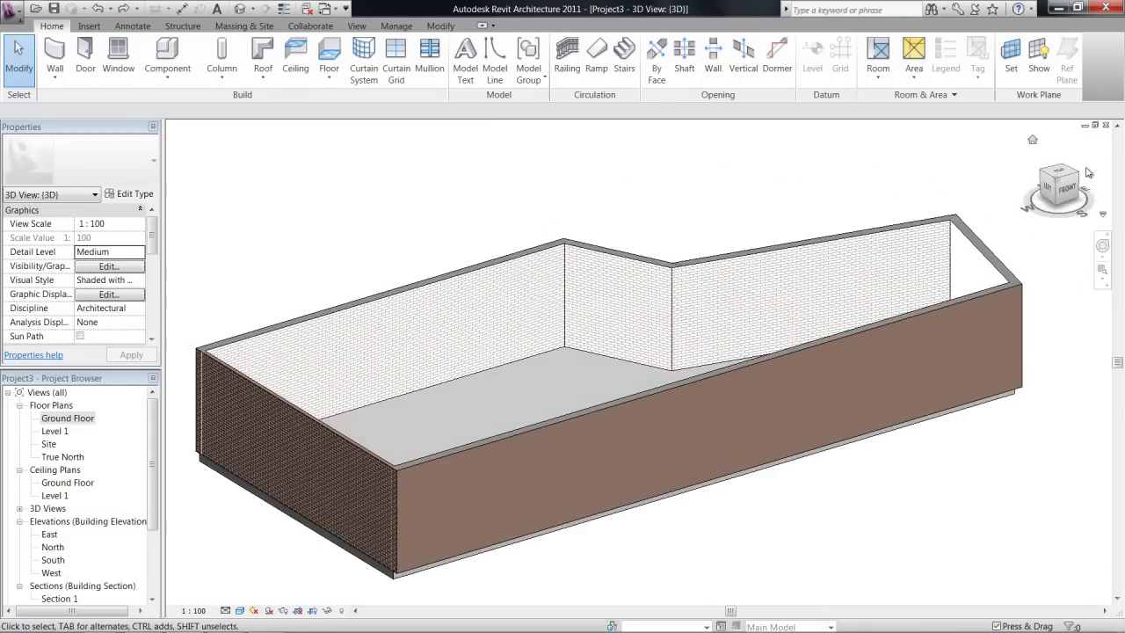
{"action": "middle_click_drag", "start_coordinate": [918, 303], "coordinate": [886, 485], "text": "shift"}
{"action": "left_click", "coordinate": [1105, 124]}
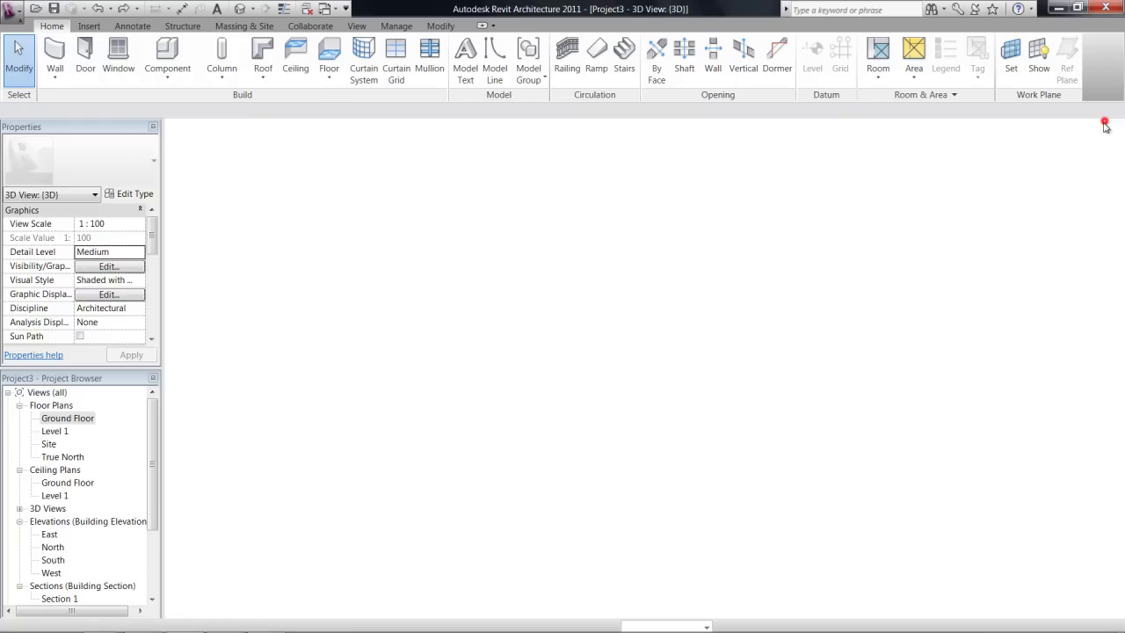
- Open the Level 1 floor plan, start the Wall tool with the Double brick - 270 type, and review the wall height options
{"action": "double_click", "coordinate": [55, 431]}
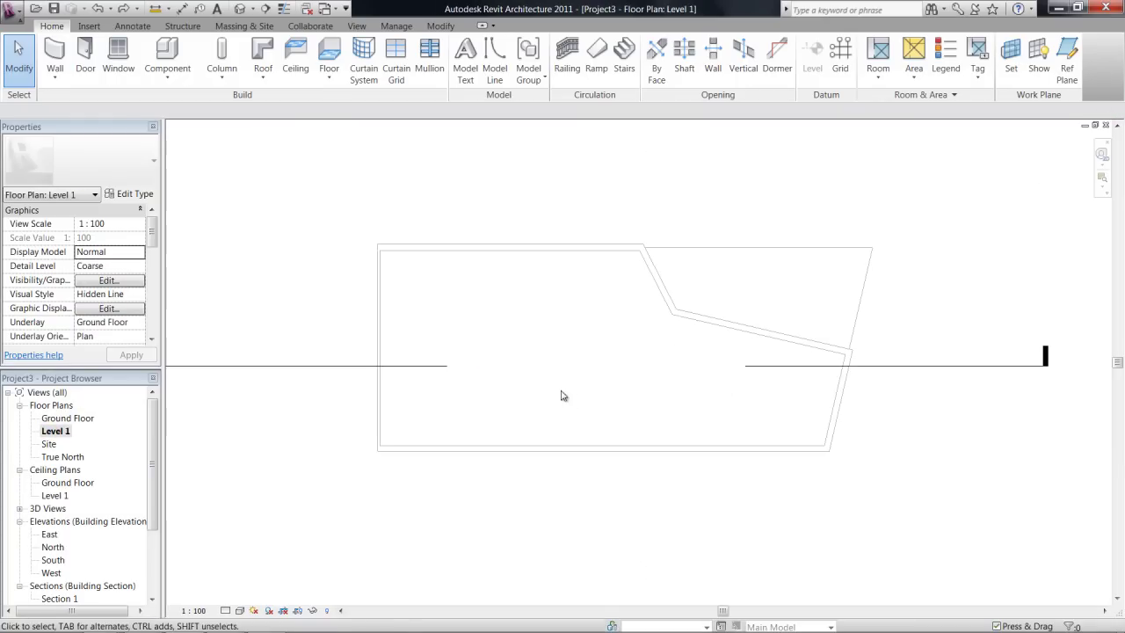
{"action": "middle_click_drag", "start_coordinate": [542, 366], "coordinate": [539, 394]}
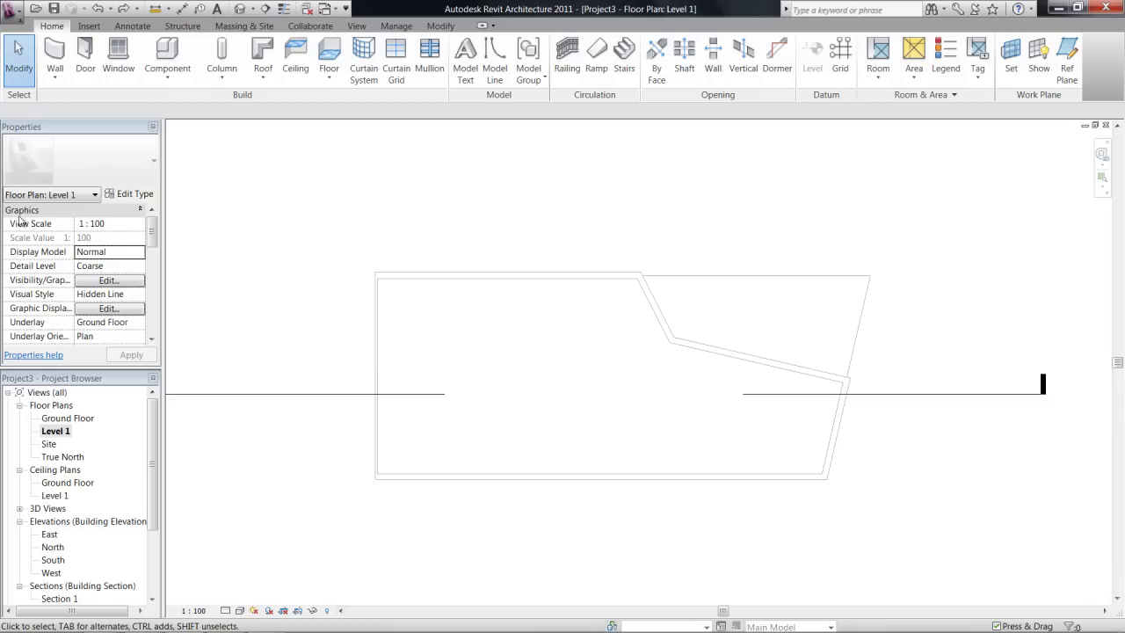
{"action": "left_click", "coordinate": [56, 54]}
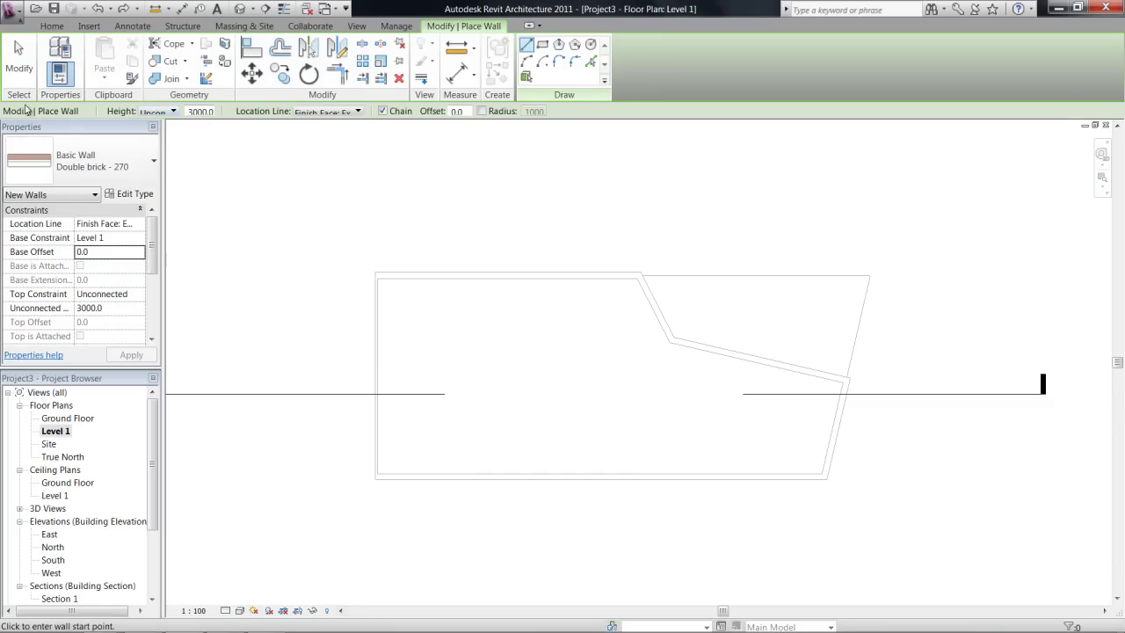
{"action": "left_click", "coordinate": [171, 112]}
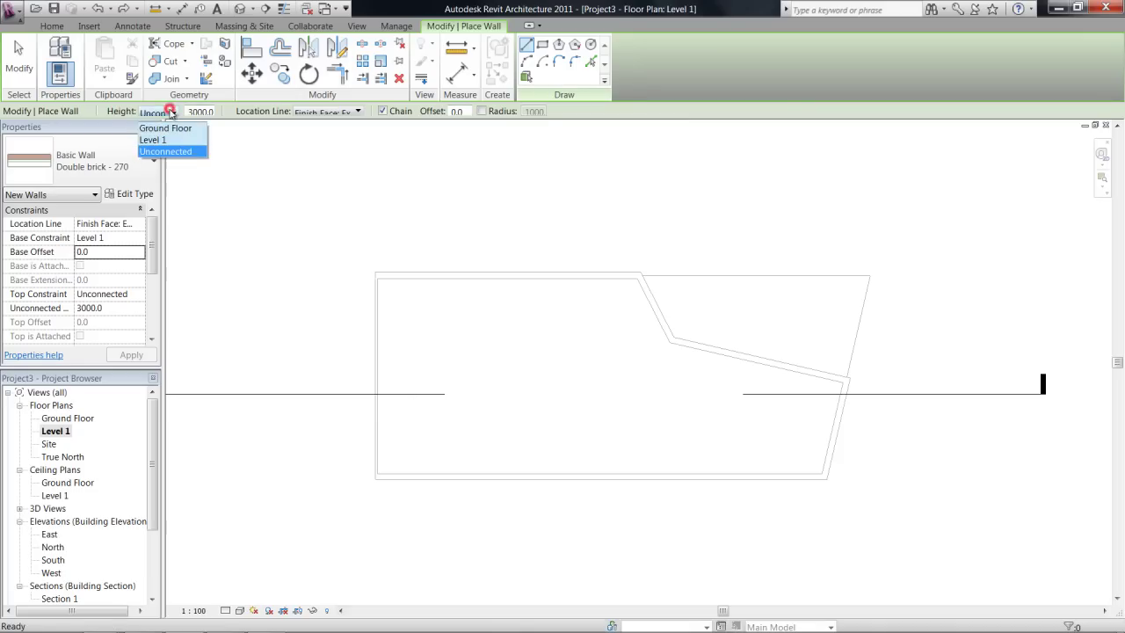
{"action": "left_click", "coordinate": [171, 112]}
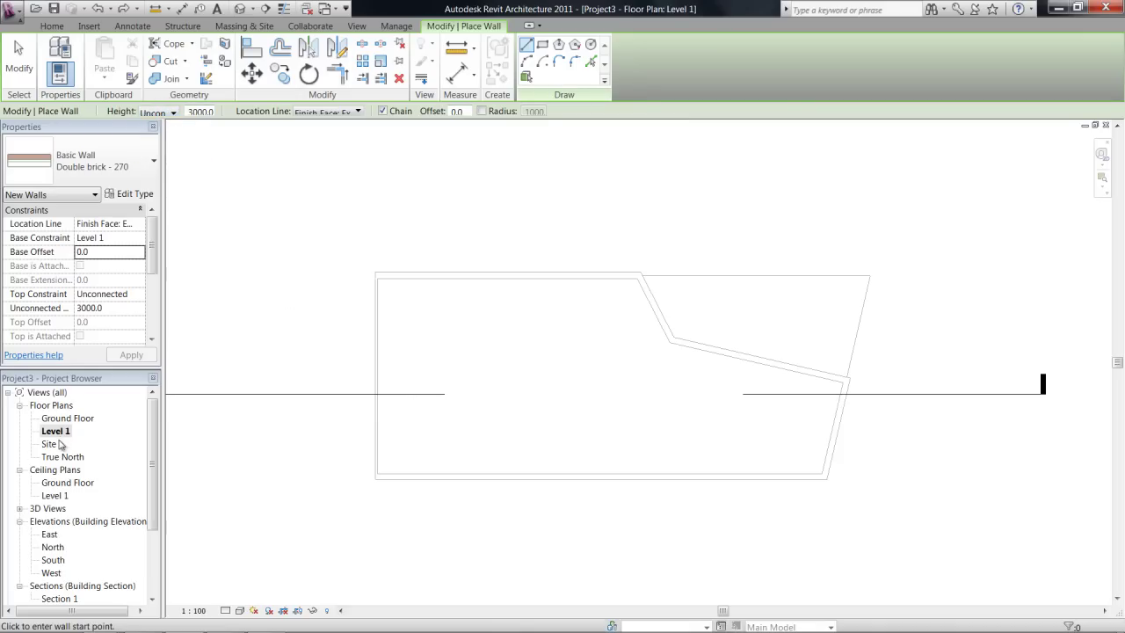
{"action": "left_click", "coordinate": [220, 260]}
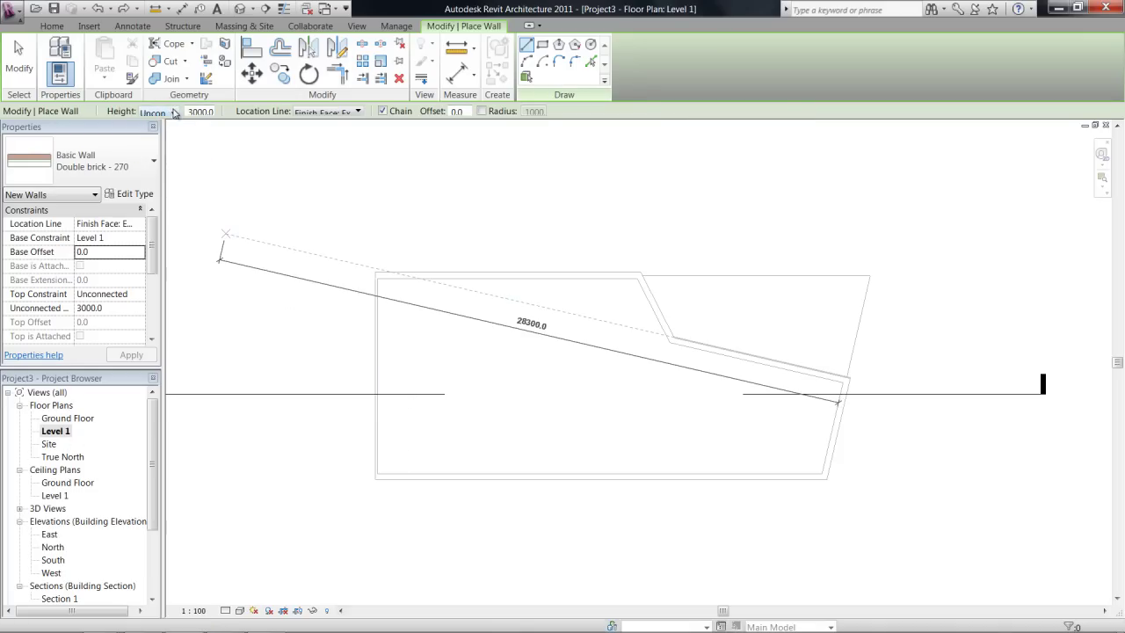
{"action": "key", "text": "Escape"}
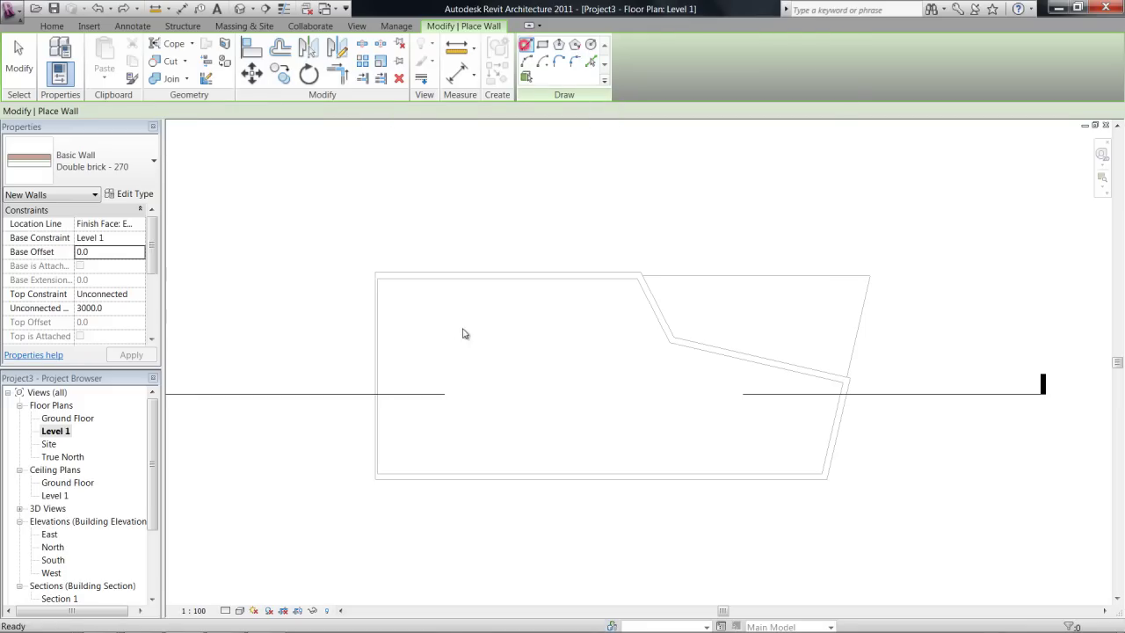
- Draw chained walls about 11838 mm along the north edge from the north-west corner, turning straight south to the building's south edge
{"action": "scroll", "coordinate": [472, 321], "scroll_direction": "up", "scroll_amount": 2}
{"action": "left_click", "coordinate": [332, 243]}
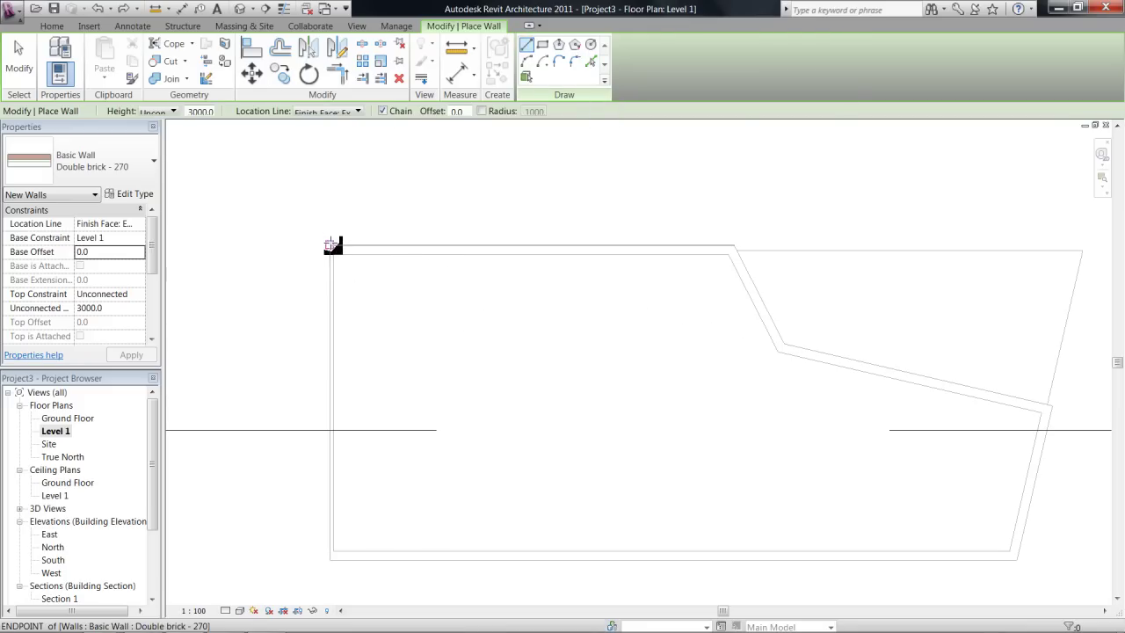
{"action": "left_click", "coordinate": [734, 246]}
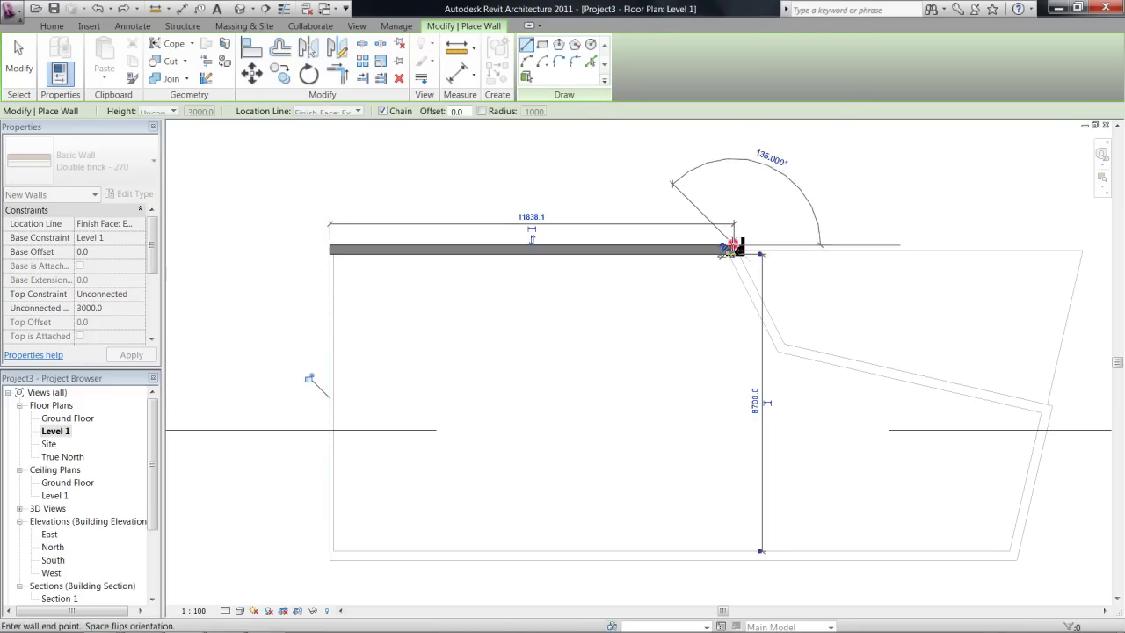
{"action": "left_click", "coordinate": [731, 560]}
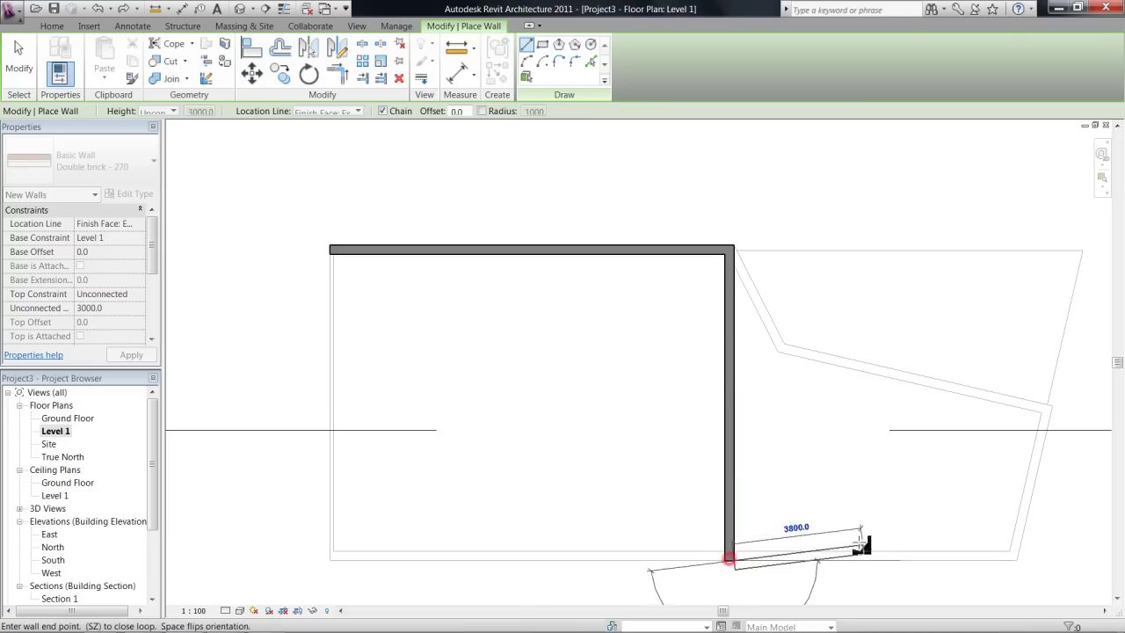
{"action": "key", "text": "Escape"}
- Place a Level 1 wall along the building's west edge by picking the outer face line of the wall below
{"action": "left_click", "coordinate": [593, 61]}
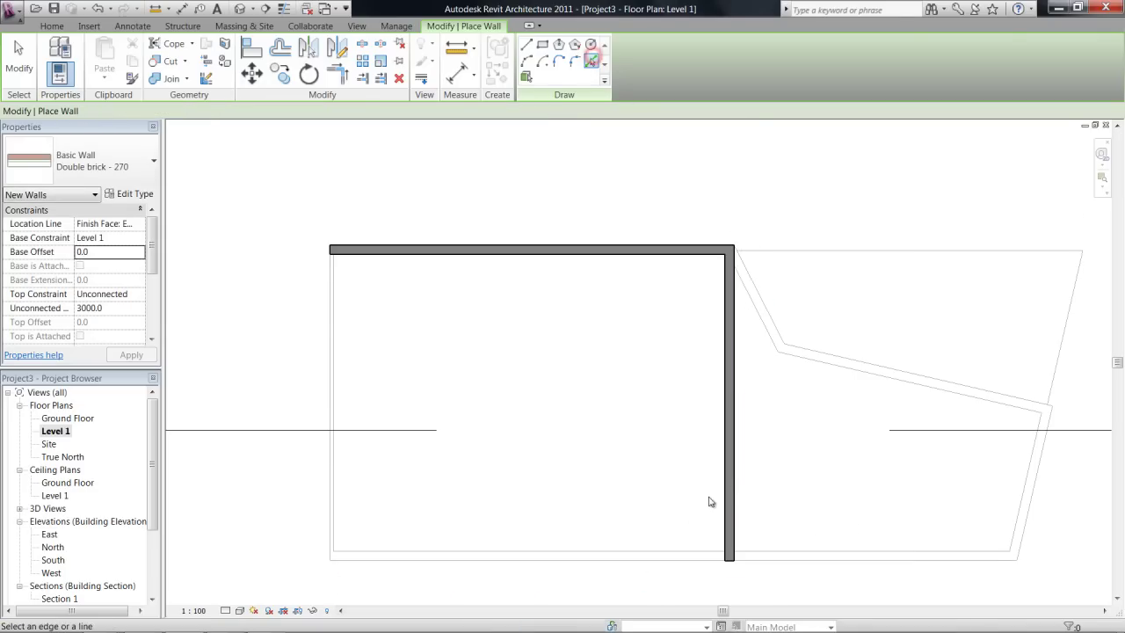
{"action": "middle_click_drag", "start_coordinate": [710, 510], "coordinate": [711, 371]}
{"action": "scroll", "coordinate": [711, 371], "scroll_direction": "down", "scroll_amount": 2}
{"action": "scroll", "coordinate": [517, 398], "scroll_direction": "up", "scroll_amount": 1}
{"action": "scroll", "coordinate": [711, 382], "scroll_direction": "up", "scroll_amount": 1}
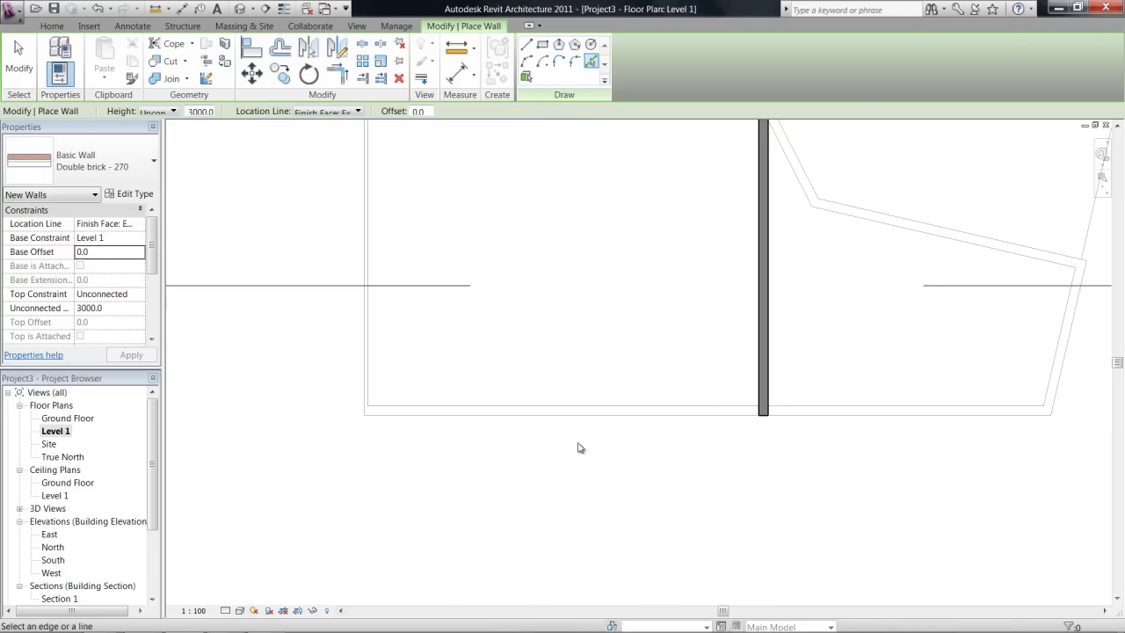
{"action": "middle_click_drag", "start_coordinate": [798, 417], "coordinate": [712, 457]}
{"action": "scroll", "coordinate": [713, 457], "scroll_direction": "down", "scroll_amount": 1}
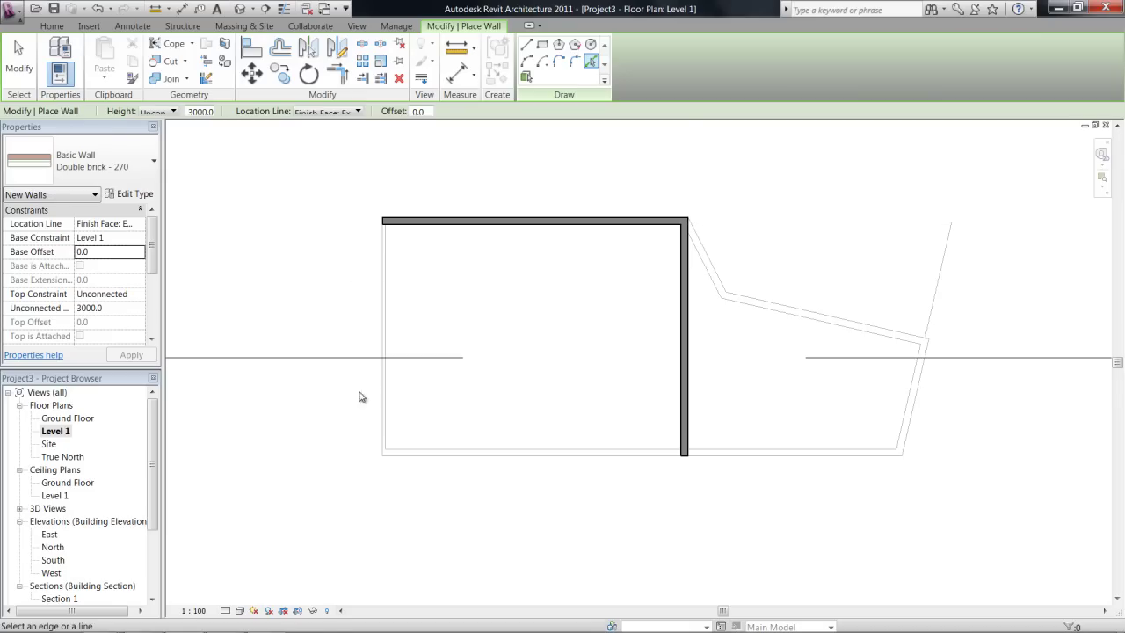
{"action": "scroll", "coordinate": [390, 329], "scroll_direction": "up", "scroll_amount": 1}
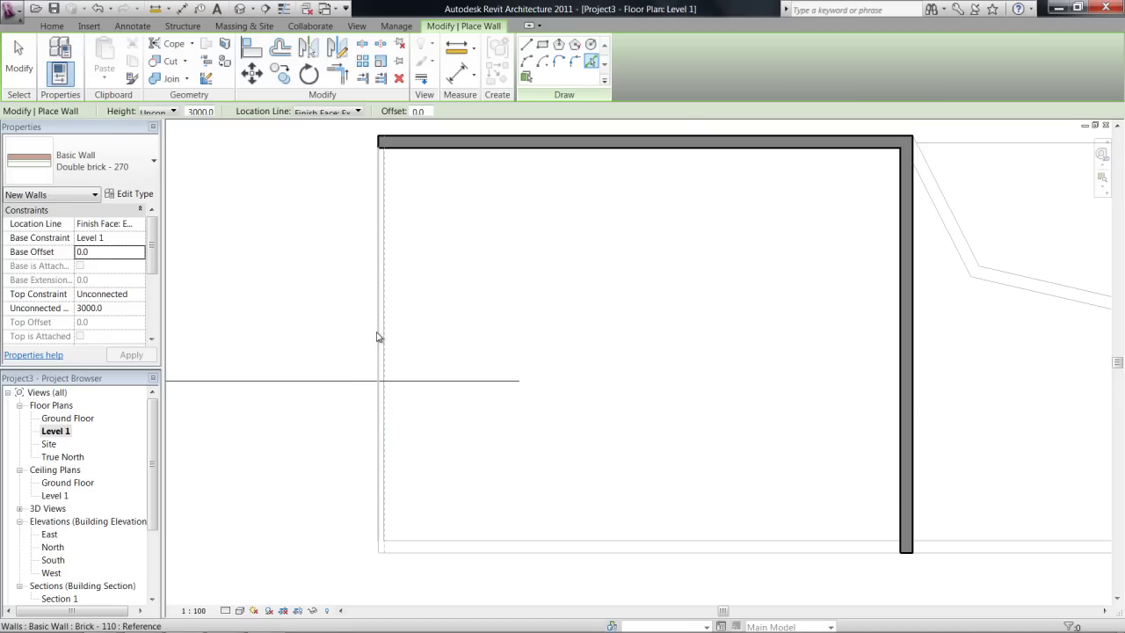
{"action": "left_click", "coordinate": [376, 332]}
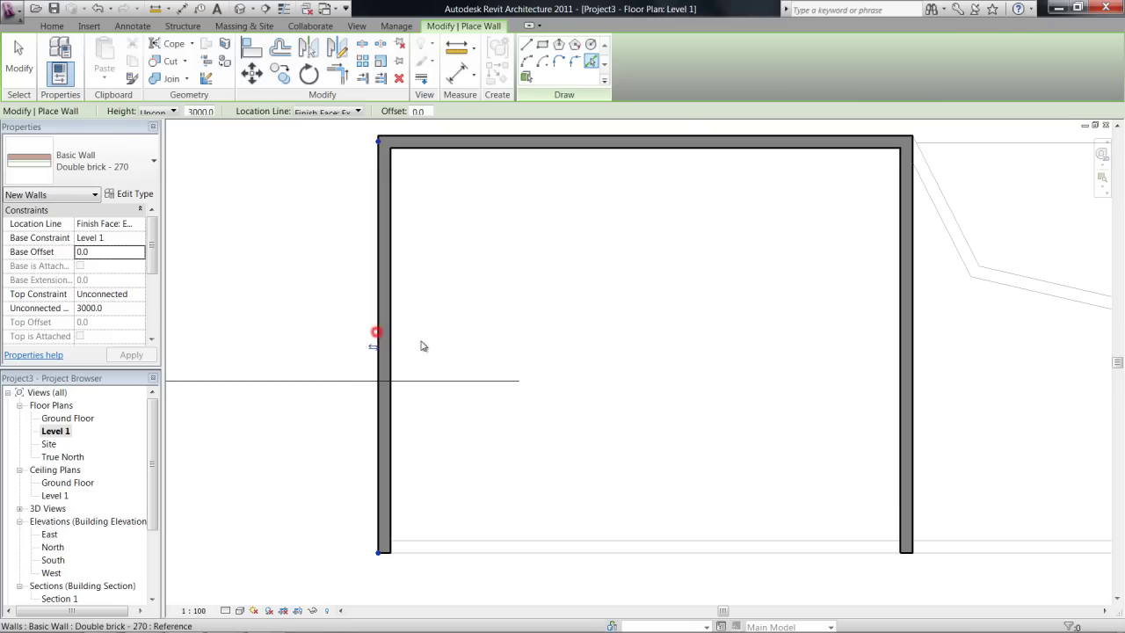
- Place a Level 1 wall along the building's south edge by picking the outer face line of the wall below
{"action": "left_click", "coordinate": [566, 551]}
{"action": "middle_click_drag", "start_coordinate": [566, 551], "coordinate": [653, 395]}
{"action": "scroll", "coordinate": [653, 394], "scroll_direction": "down", "scroll_amount": 2}
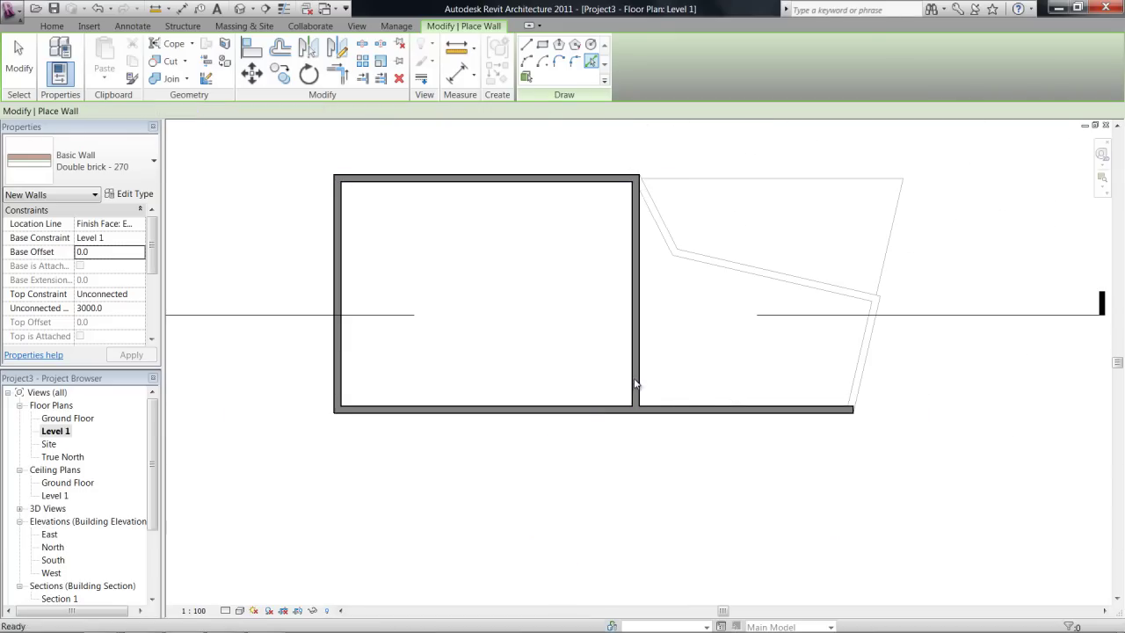
- Trim the south wall to a corner with the upper storey's east wall, removing the part that extends further east
{"action": "key", "text": "Escape"}
{"action": "key", "text": "Escape"}
{"action": "key", "text": "t"}
{"action": "key", "text": "r"}
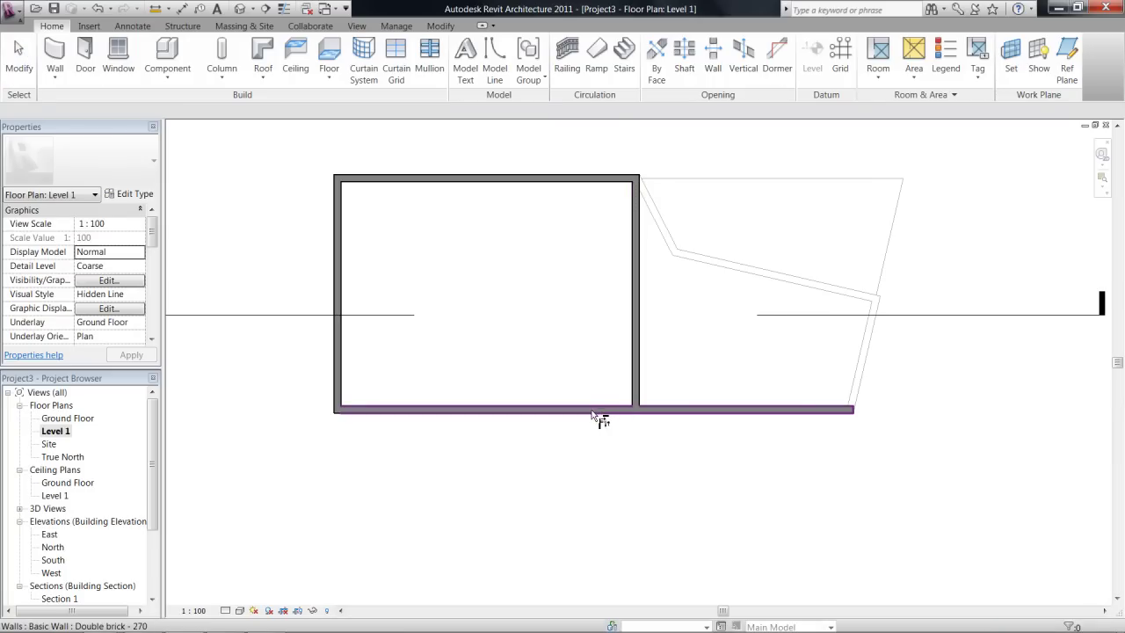
{"action": "left_click", "coordinate": [589, 410]}
{"action": "left_click", "coordinate": [633, 377]}
{"action": "key", "text": "Escape"}
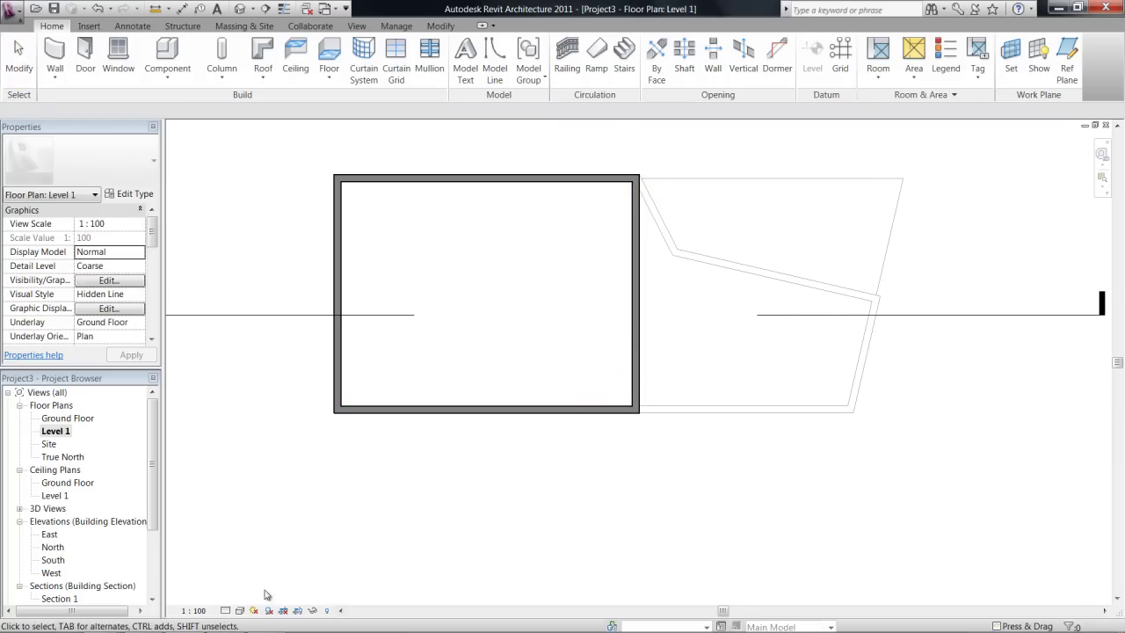
- Set the Level 1 plan's detail level to Fine
{"action": "left_click", "coordinate": [225, 611]}
{"action": "left_click", "coordinate": [233, 598]}
{"action": "left_click", "coordinate": [359, 512]}
{"action": "middle_click_drag", "start_coordinate": [571, 292], "coordinate": [573, 350]}
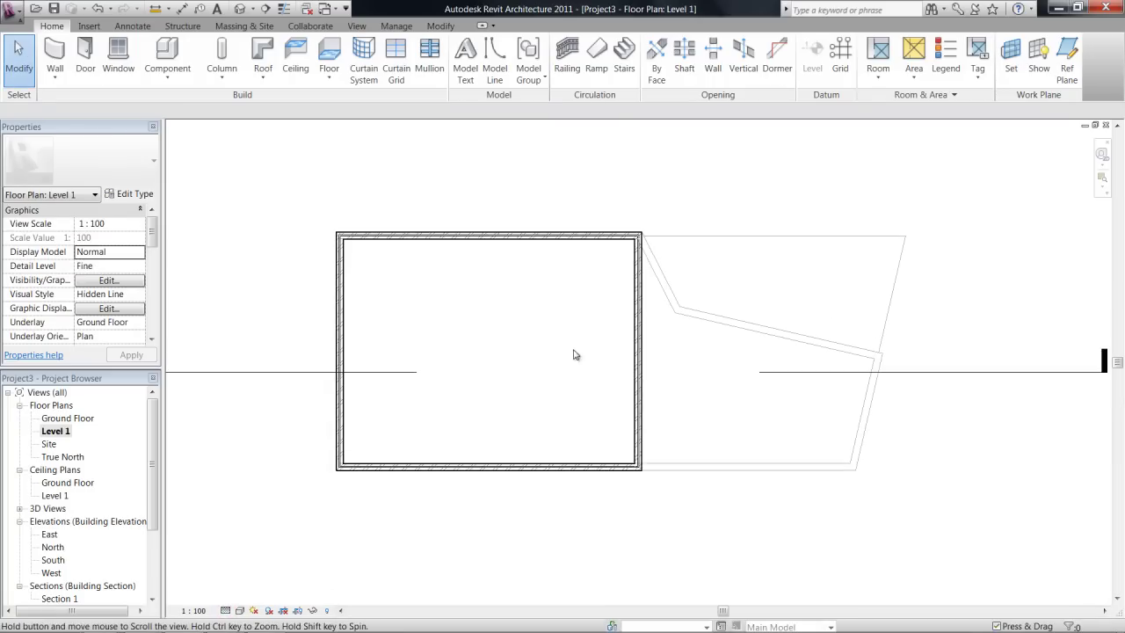
{"action": "scroll", "coordinate": [622, 274], "scroll_direction": "up", "scroll_amount": 1}
{"action": "middle_click_drag", "start_coordinate": [761, 425], "coordinate": [749, 397]}
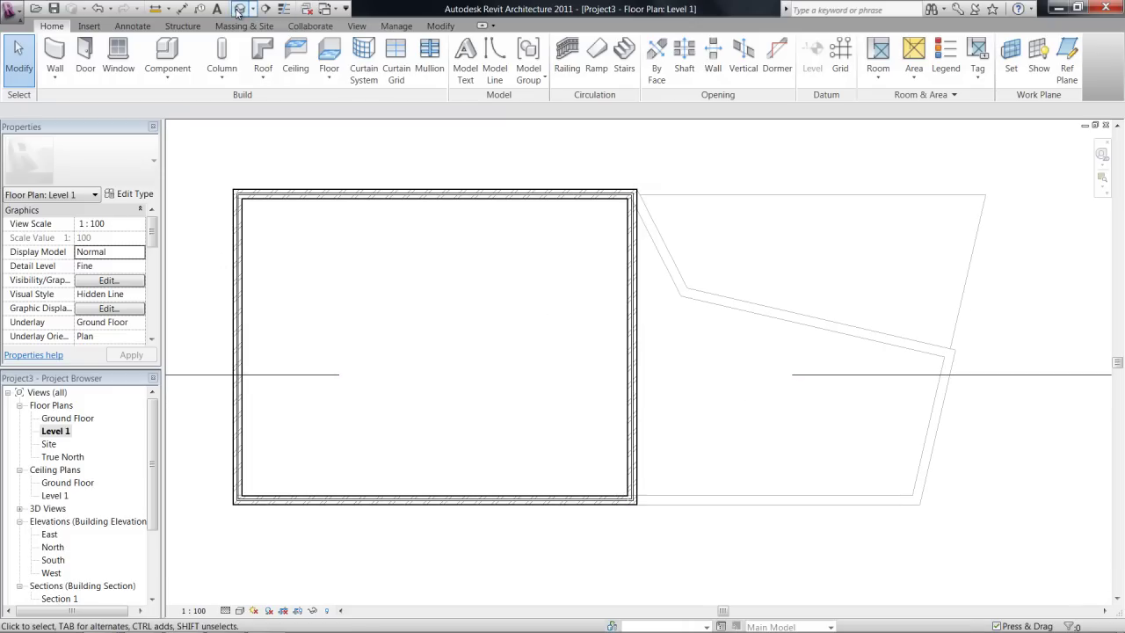
- Examine the stacked Level 1 and ground floor walls from several sides in the 3D view, and close the 3D view
{"action": "left_click", "coordinate": [238, 9]}
{"action": "middle_click_drag", "start_coordinate": [1005, 439], "coordinate": [477, 402], "text": "shift"}
{"action": "scroll", "coordinate": [695, 406], "scroll_direction": "up", "scroll_amount": 5}
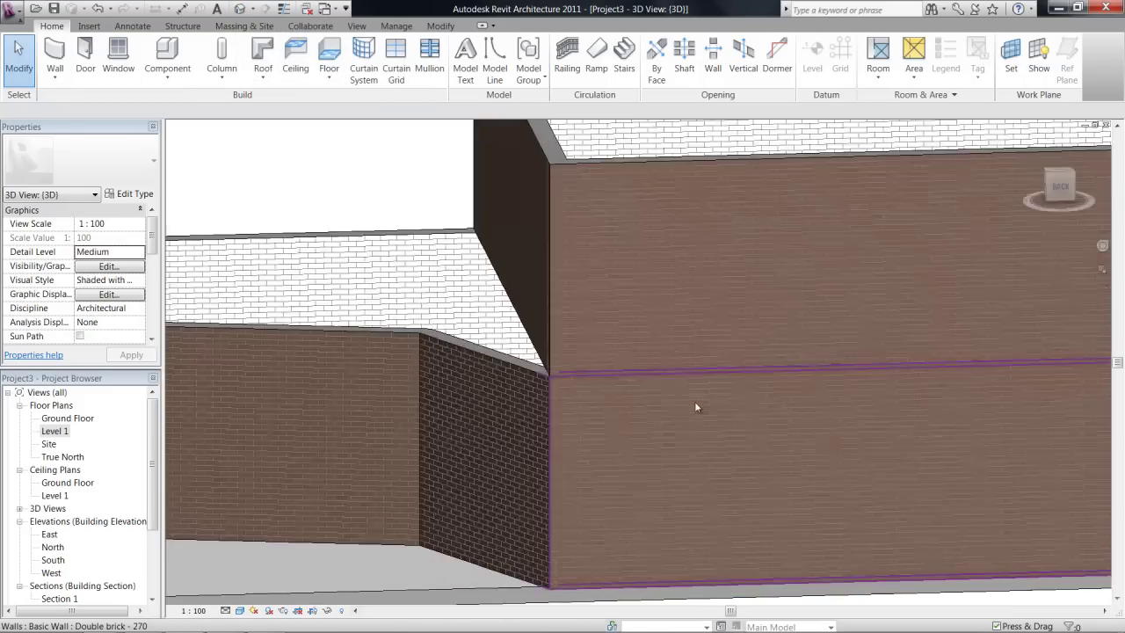
{"action": "middle_click_drag", "start_coordinate": [991, 490], "coordinate": [658, 490], "text": "shift"}
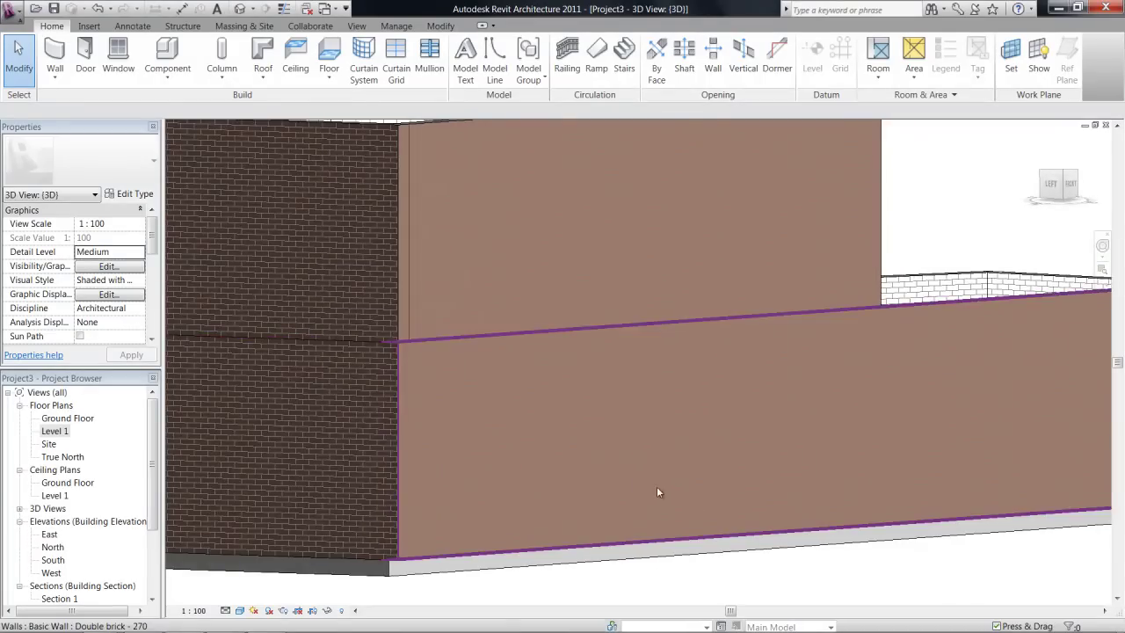
{"action": "scroll", "coordinate": [743, 441], "scroll_direction": "down", "scroll_amount": 2}
{"action": "middle_click_drag", "start_coordinate": [885, 475], "coordinate": [848, 552], "text": "shift"}
{"action": "scroll", "coordinate": [848, 552], "scroll_direction": "down", "scroll_amount": 3}
{"action": "middle_click_drag", "start_coordinate": [927, 494], "coordinate": [836, 582], "text": "shift"}
{"action": "left_click", "coordinate": [1109, 121]}
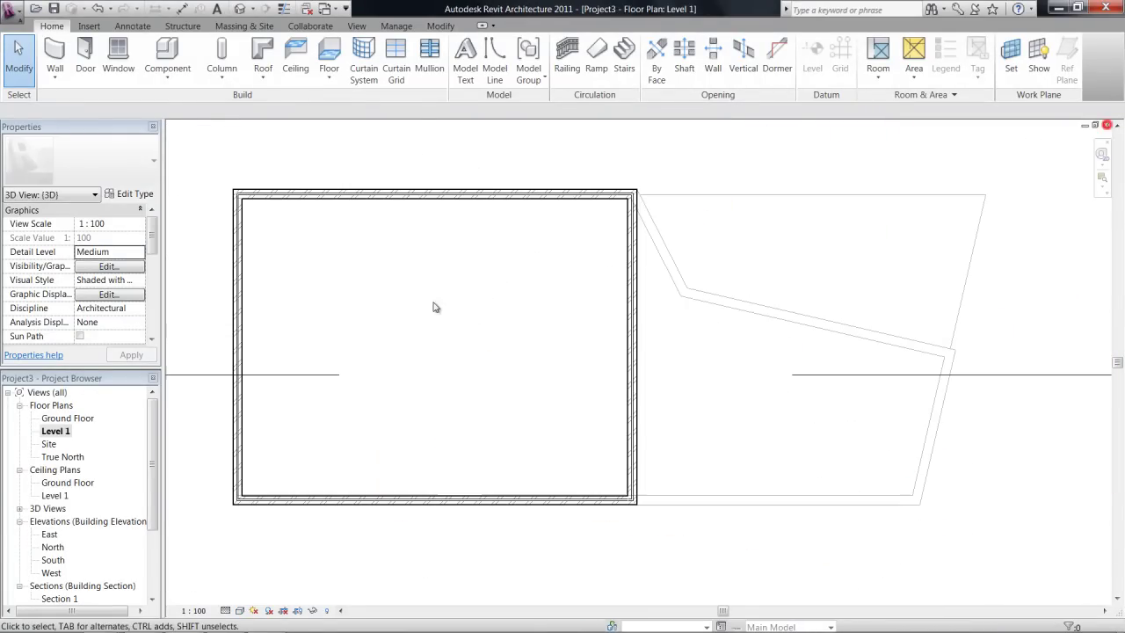
- Start a Level 1 floor, pick the building's perimeter walls as its boundary with Extend into wall (to core) on, and try to finish the sketch
{"action": "left_click", "coordinate": [55, 431]}
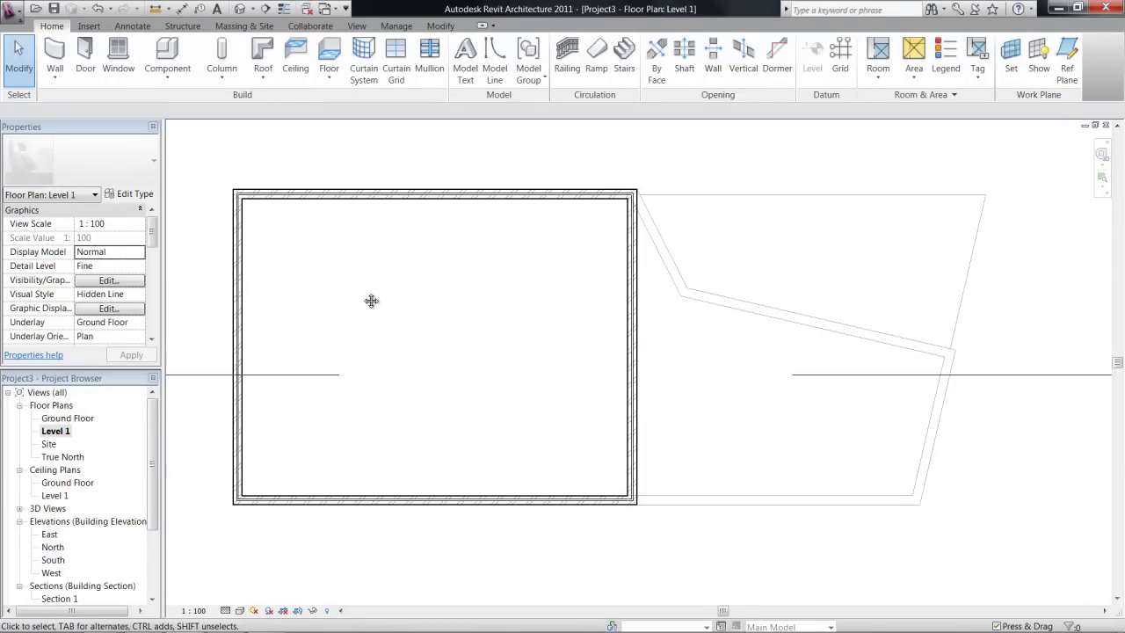
{"action": "middle_click_drag", "start_coordinate": [371, 302], "coordinate": [480, 312]}
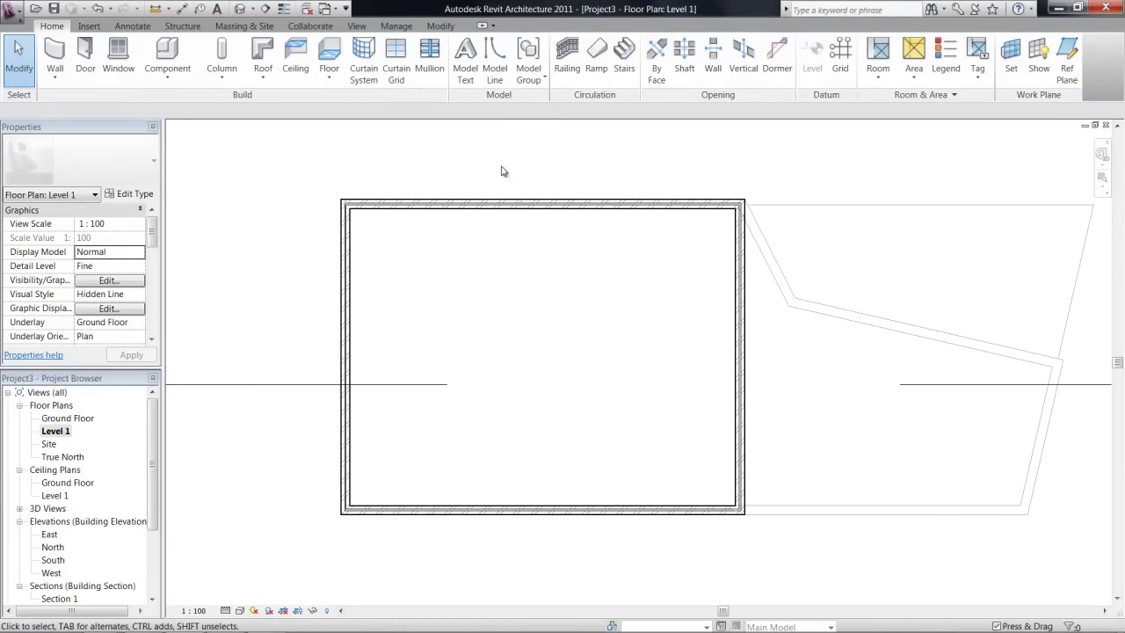
{"action": "left_click", "coordinate": [329, 54]}
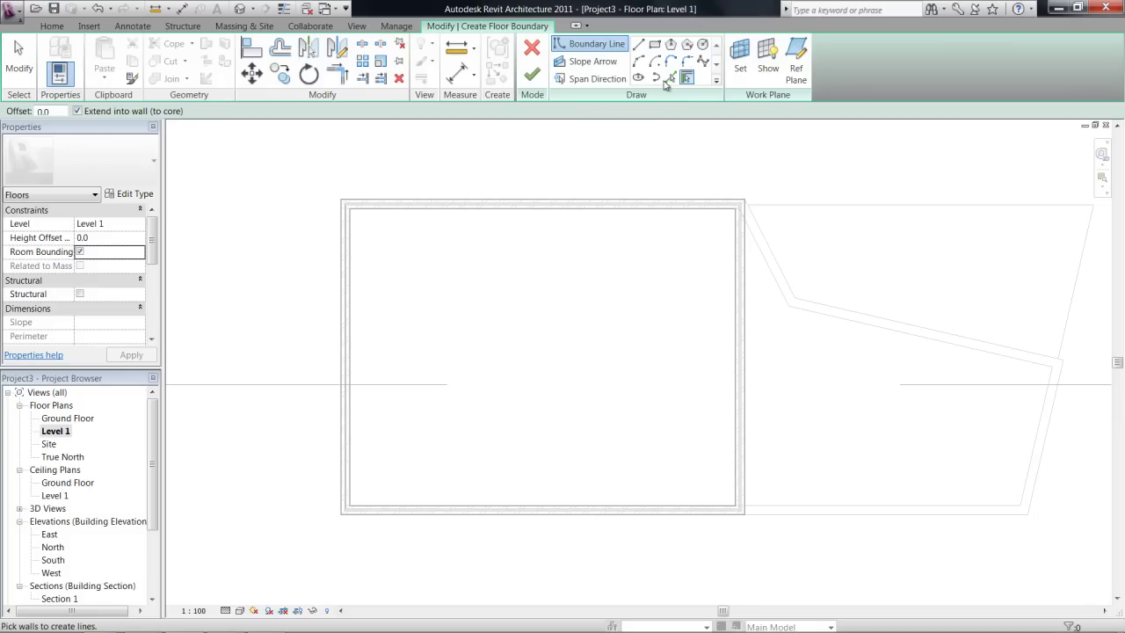
{"action": "left_click", "coordinate": [675, 202]}
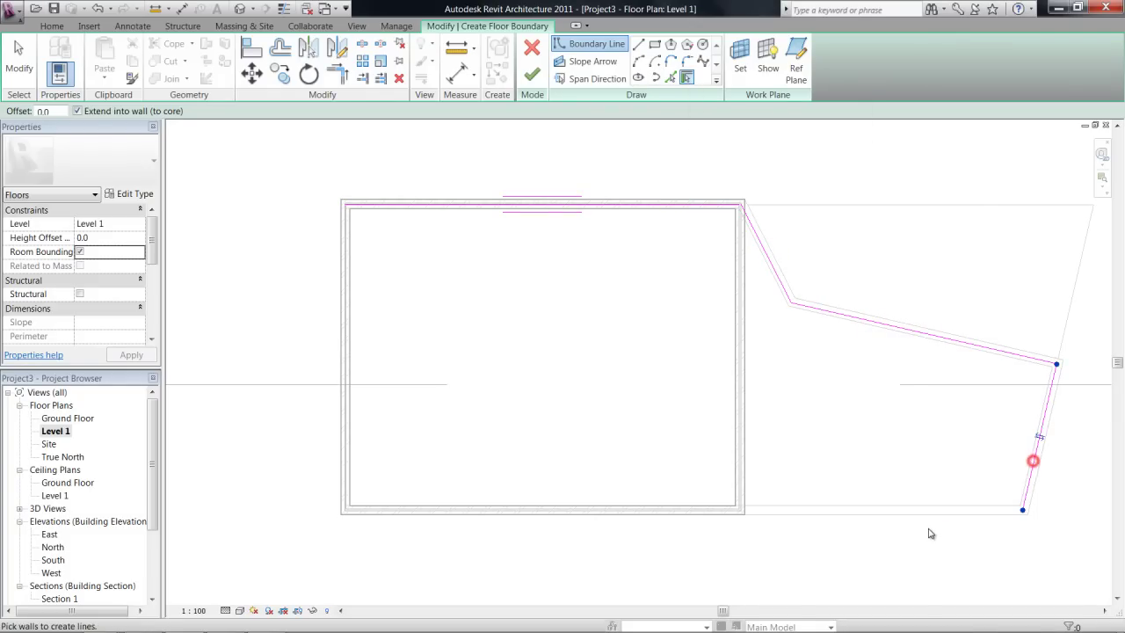
{"action": "left_click", "coordinate": [896, 512]}
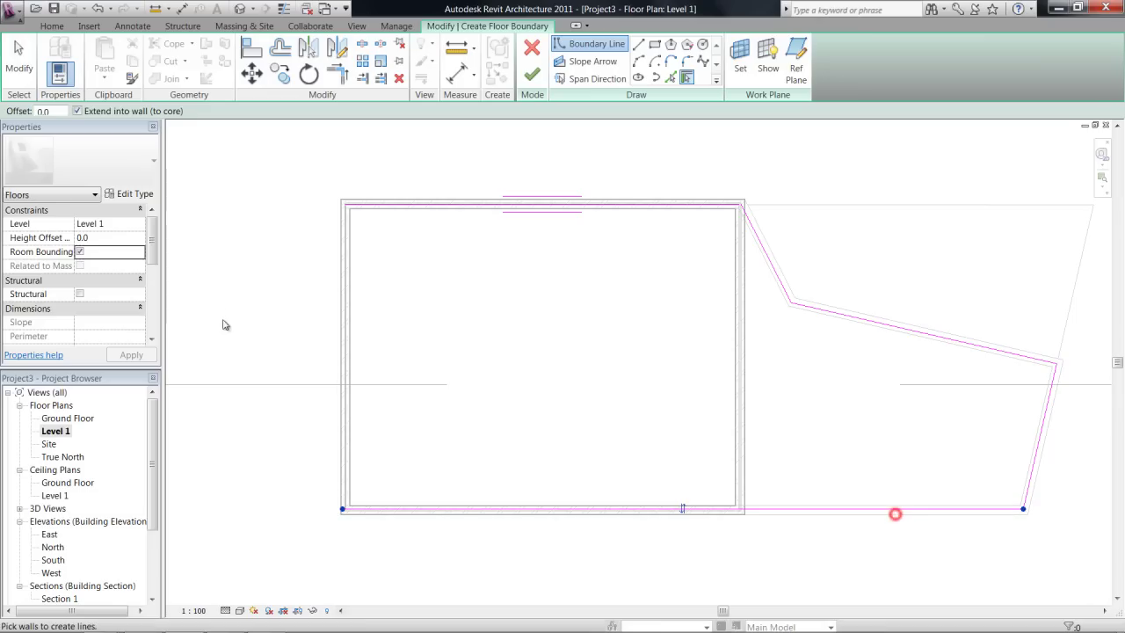
{"action": "left_click", "coordinate": [344, 310]}
{"action": "left_click", "coordinate": [532, 75]}
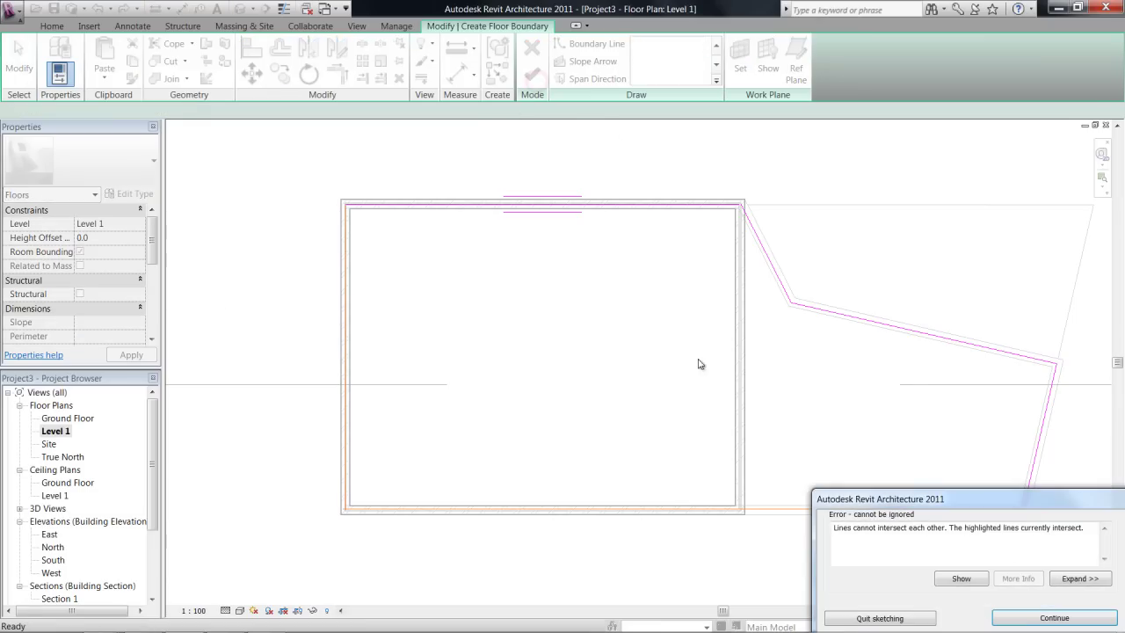
{"action": "left_click", "coordinate": [1042, 618]}
- Trim the north boundary line and the angled boundary line to a clean corner at the upper storey's north-east corner
{"action": "scroll", "coordinate": [805, 478], "scroll_direction": "up", "scroll_amount": 4}
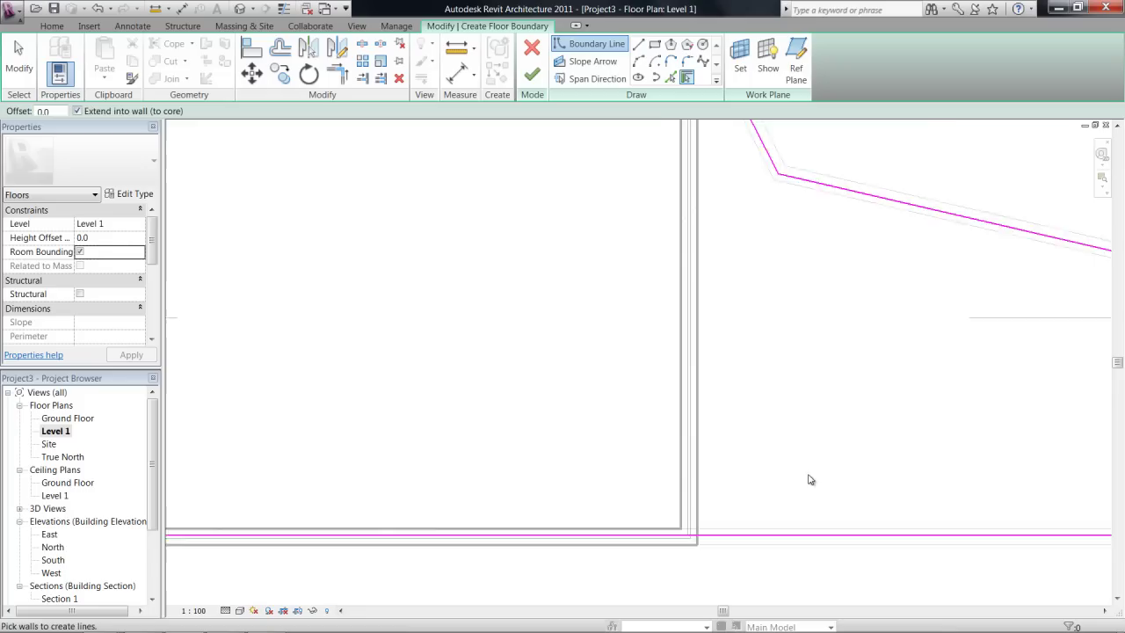
{"action": "middle_click_drag", "start_coordinate": [865, 239], "coordinate": [760, 475]}
{"action": "scroll", "coordinate": [734, 415], "scroll_direction": "down", "scroll_amount": 2}
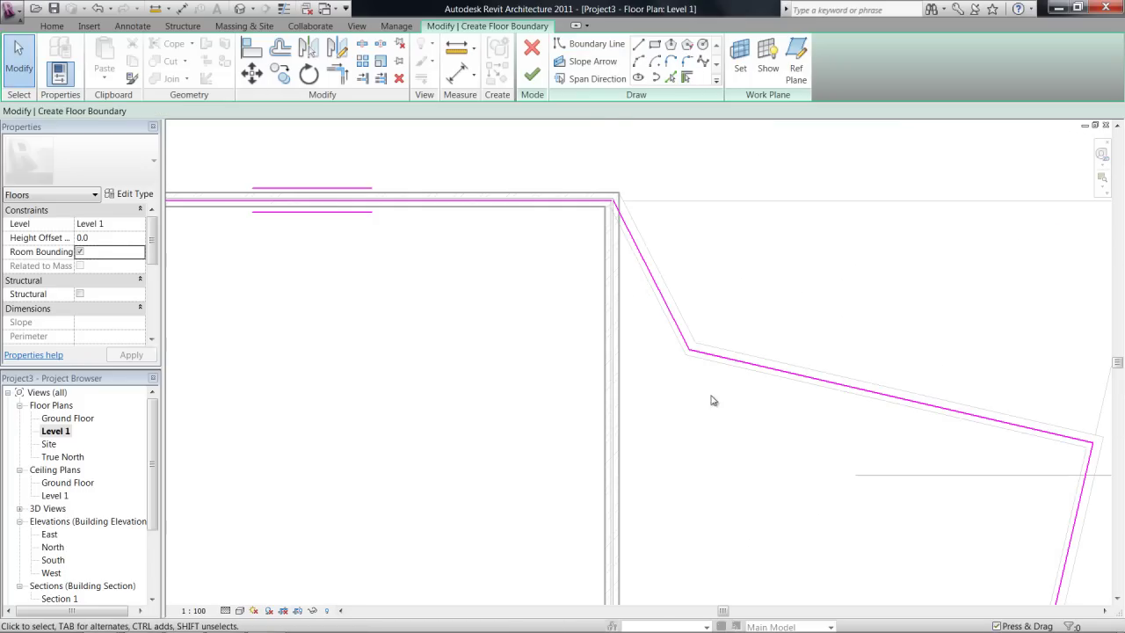
{"action": "key", "text": "Tab"}
{"action": "scroll", "coordinate": [611, 202], "scroll_direction": "up", "scroll_amount": 2}
{"action": "key", "text": "t"}
{"action": "key", "text": "r"}
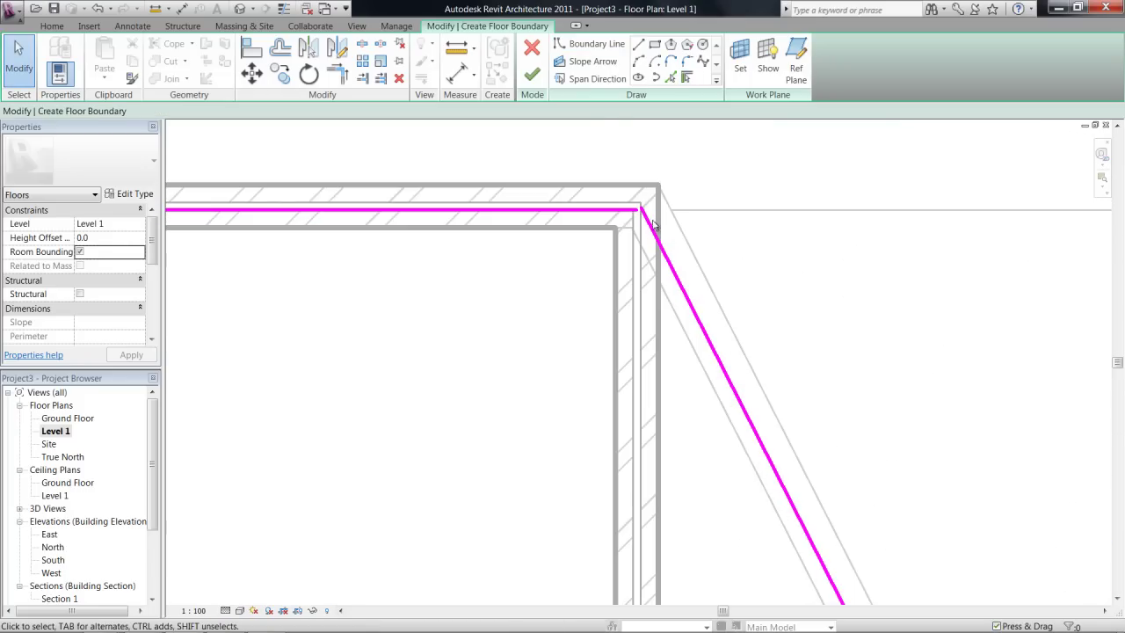
{"action": "left_click", "coordinate": [675, 279]}
{"action": "left_click", "coordinate": [615, 211]}
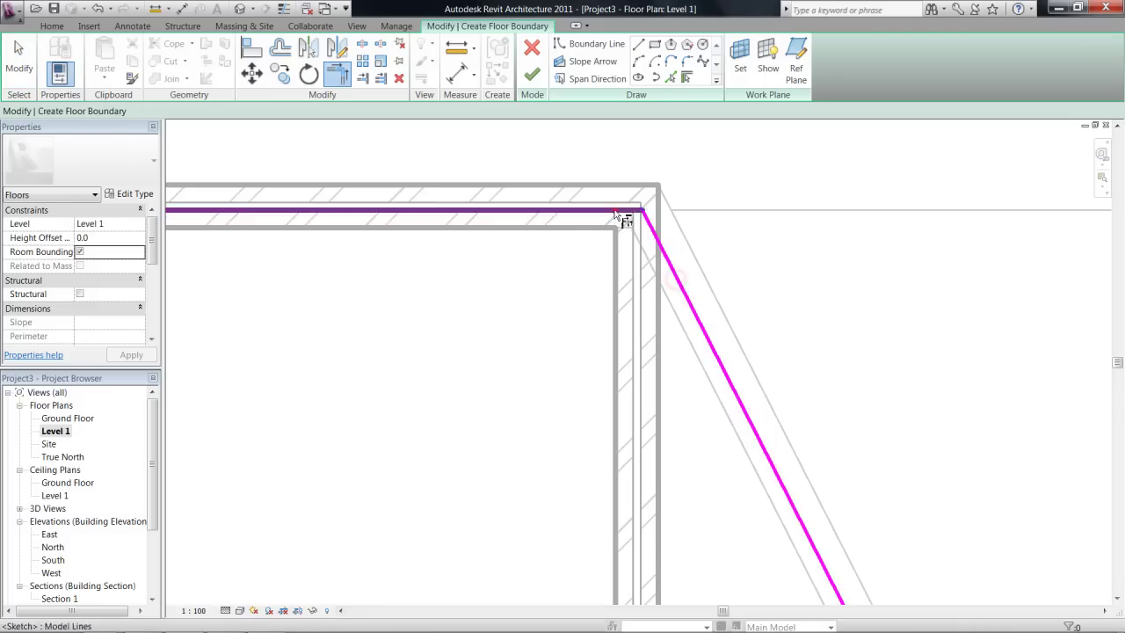
{"action": "scroll", "coordinate": [617, 211], "scroll_direction": "down", "scroll_amount": 2}
{"action": "middle_click_drag", "start_coordinate": [941, 366], "coordinate": [684, 319]}
{"action": "key", "text": "Escape"}
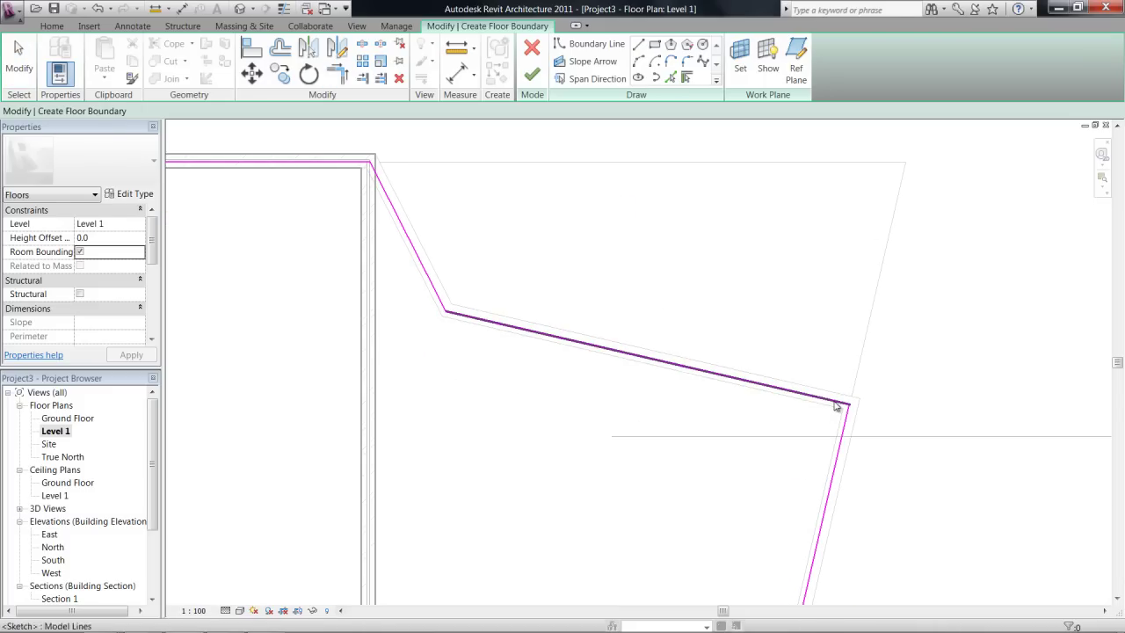
{"action": "key", "text": "Escape"}
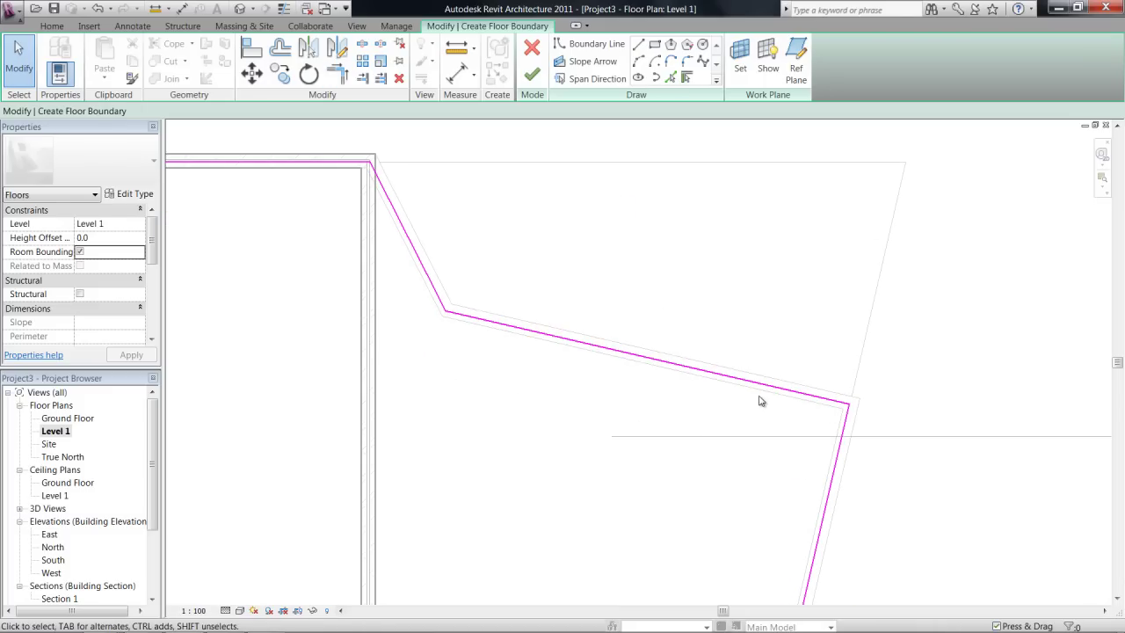
- Trim the crossing west and south floor boundary lines to a clean corner at the building's south-west corner
{"action": "scroll", "coordinate": [766, 386], "scroll_direction": "down", "scroll_amount": 3}
{"action": "left_click", "coordinate": [789, 351]}
{"action": "middle_click_drag", "start_coordinate": [478, 383], "coordinate": [686, 349]}
{"action": "left_click", "coordinate": [595, 361]}
{"action": "scroll", "coordinate": [325, 511], "scroll_direction": "up", "scroll_amount": 3}
{"action": "scroll", "coordinate": [356, 466], "scroll_direction": "up", "scroll_amount": 3}
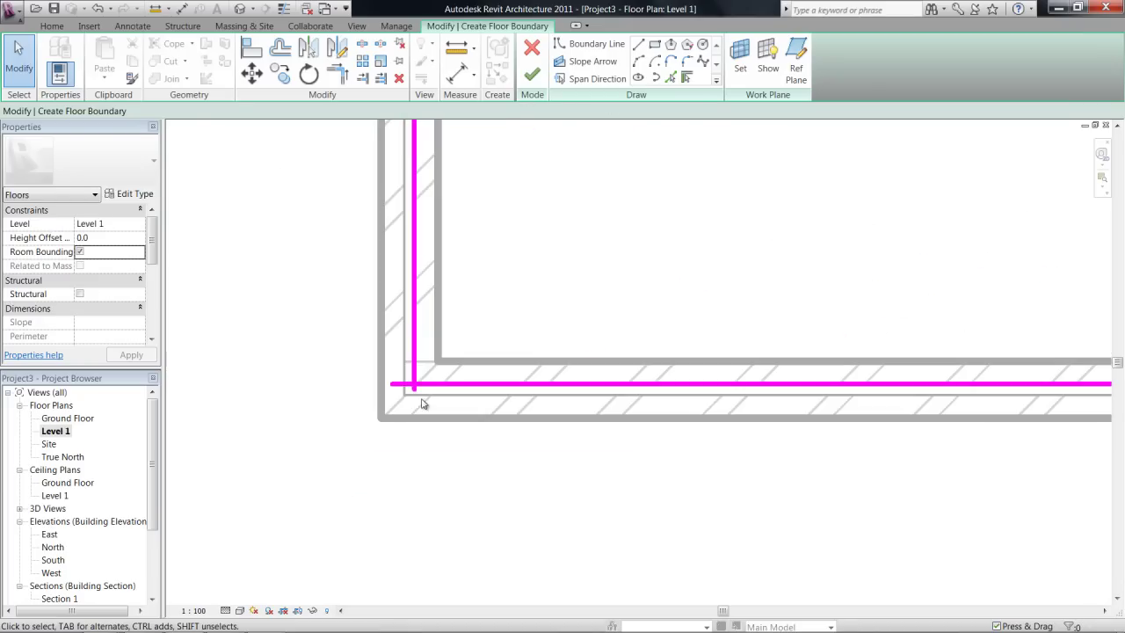
{"action": "key", "text": "t"}
{"action": "key", "text": "r"}
{"action": "left_click", "coordinate": [464, 384]}
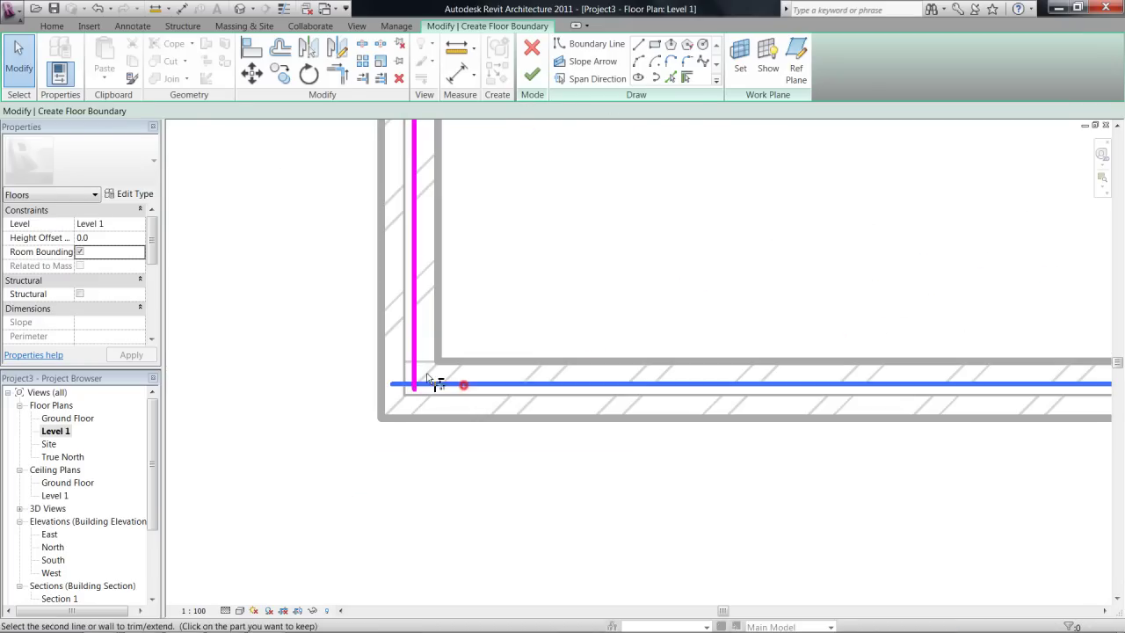
{"action": "left_click", "coordinate": [412, 355]}
{"action": "left_click", "coordinate": [447, 385]}
{"action": "key", "text": "Escape"}
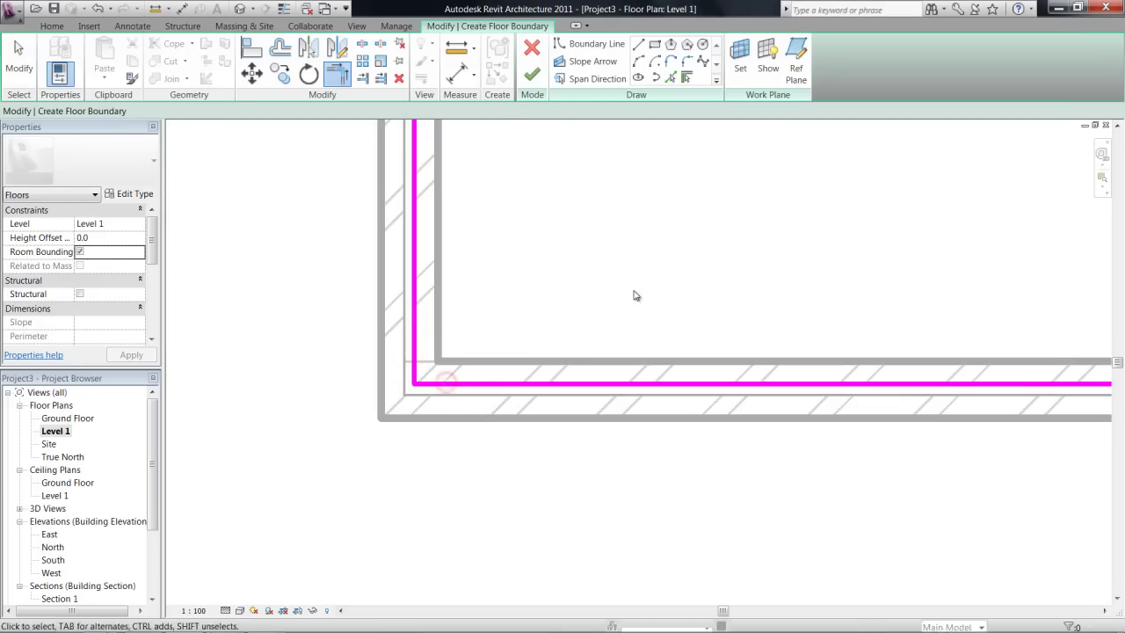
- Finish the Level 1 floor sketch, declining to attach the walls to its bottom and to join and cut the overlapping walls
{"action": "scroll", "coordinate": [636, 293], "scroll_direction": "down", "scroll_amount": 3}
{"action": "middle_click_drag", "start_coordinate": [702, 301], "coordinate": [591, 395]}
{"action": "scroll", "coordinate": [591, 395], "scroll_direction": "down", "scroll_amount": 2}
{"action": "scroll", "coordinate": [593, 398], "scroll_direction": "down", "scroll_amount": 1}
{"action": "middle_click_drag", "start_coordinate": [705, 359], "coordinate": [505, 477]}
{"action": "scroll", "coordinate": [519, 442], "scroll_direction": "down", "scroll_amount": 2}
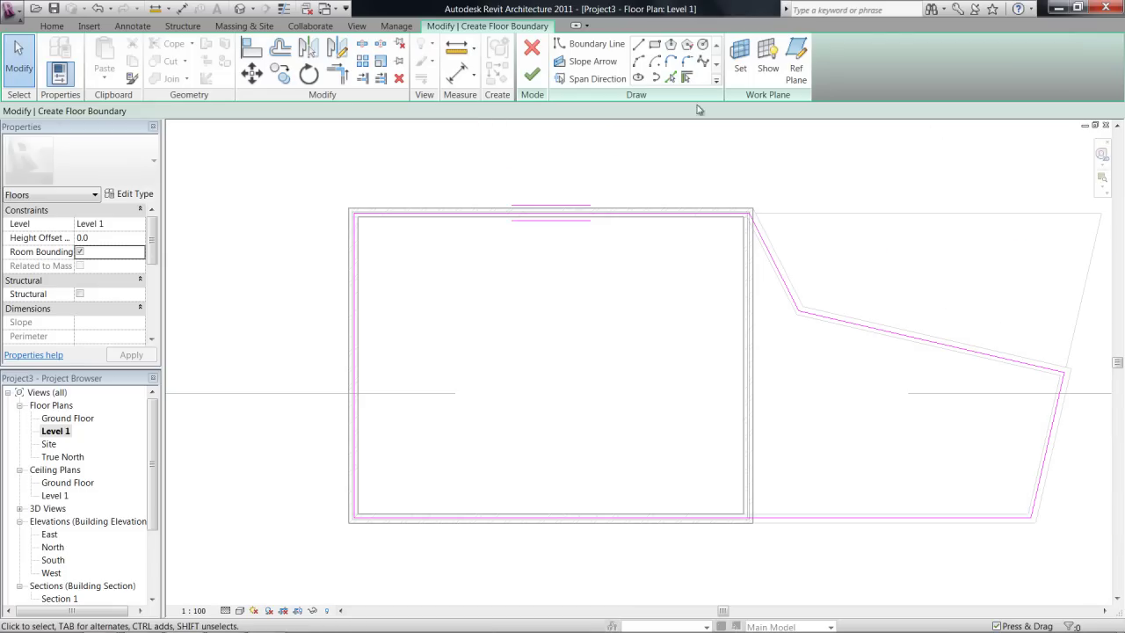
{"action": "left_click", "coordinate": [530, 75]}
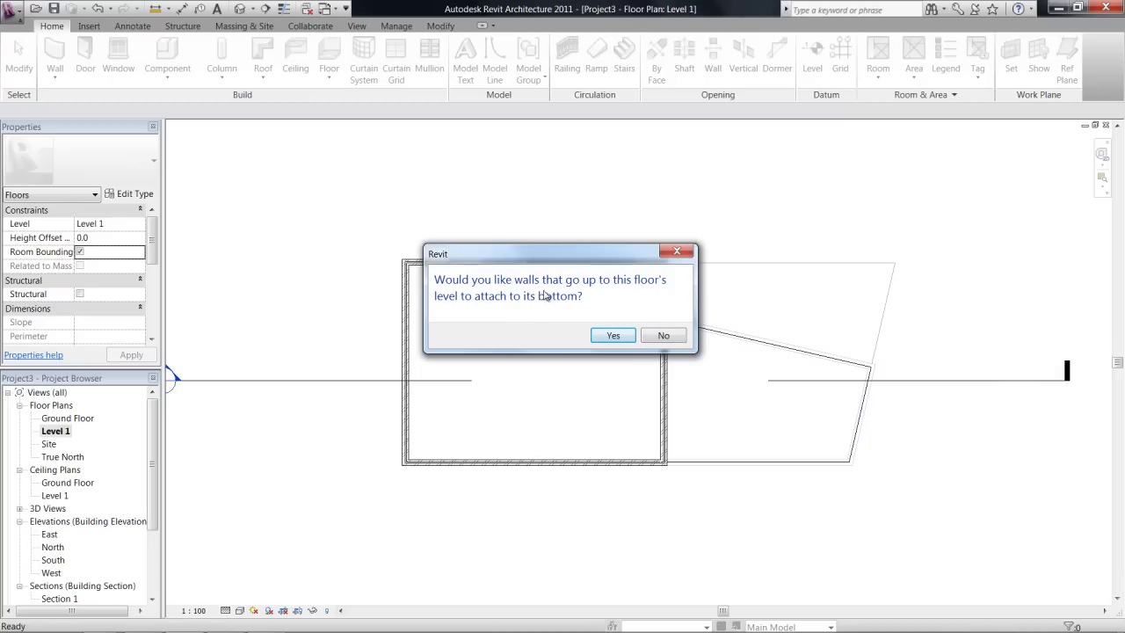
{"action": "left_click", "coordinate": [666, 337]}
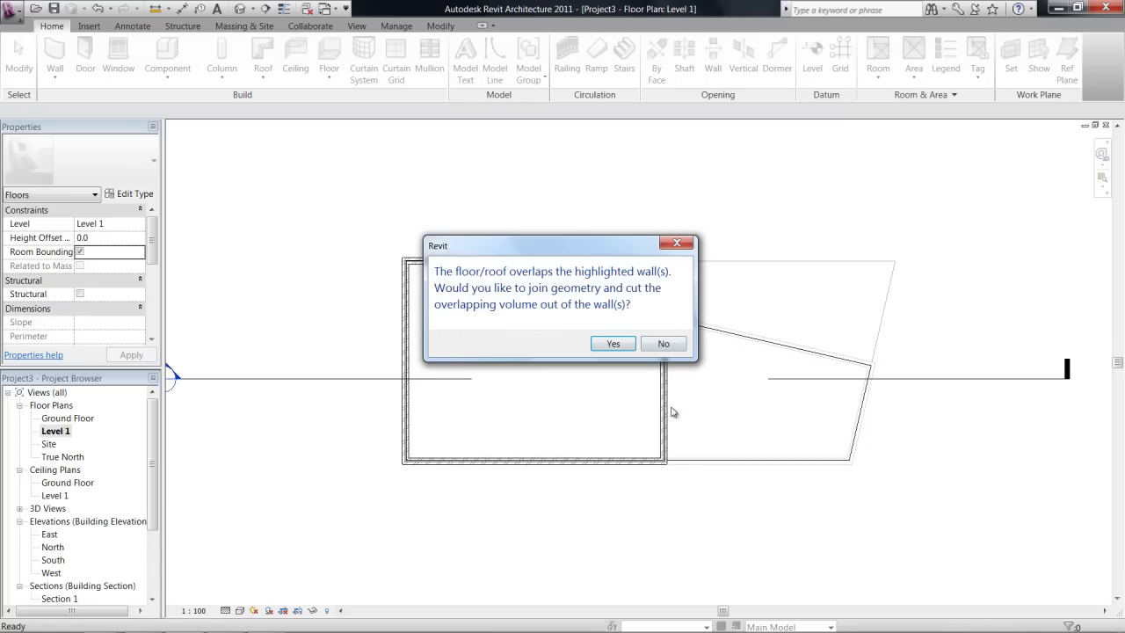
{"action": "left_click", "coordinate": [664, 344]}
{"action": "left_click", "coordinate": [758, 190]}
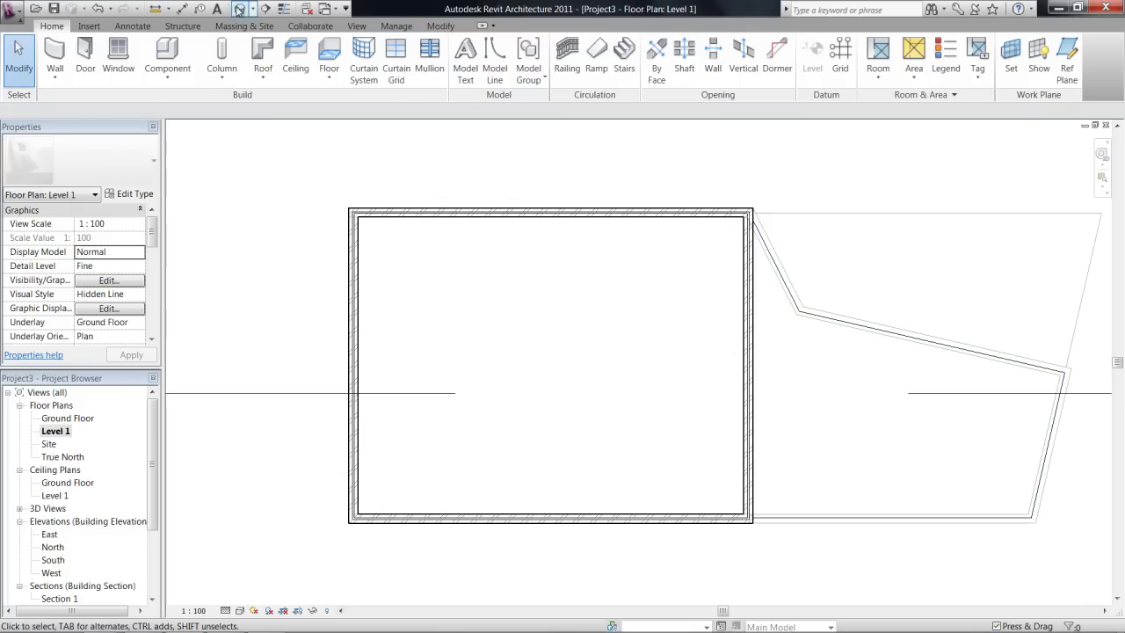
- Examine the new Level 1 floor and the surrounding walls from several sides in the 3D view
{"action": "left_click", "coordinate": [239, 9]}
{"action": "middle_click_drag", "start_coordinate": [936, 486], "coordinate": [630, 453], "text": "shift"}
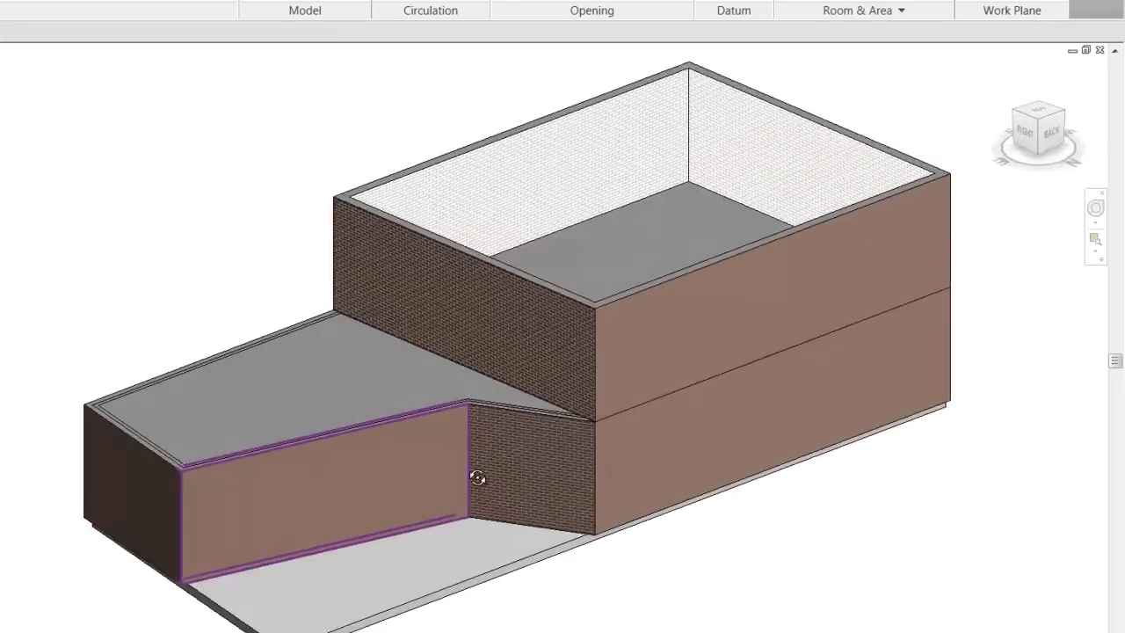
{"action": "middle_click_drag", "start_coordinate": [477, 477], "coordinate": [387, 494], "text": "shift"}
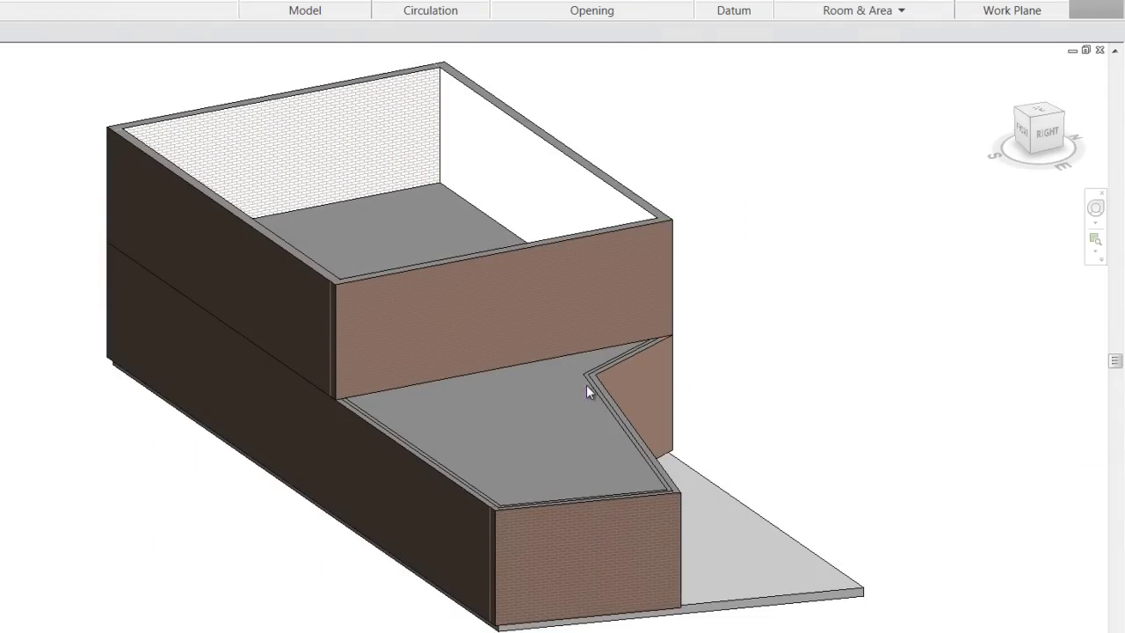